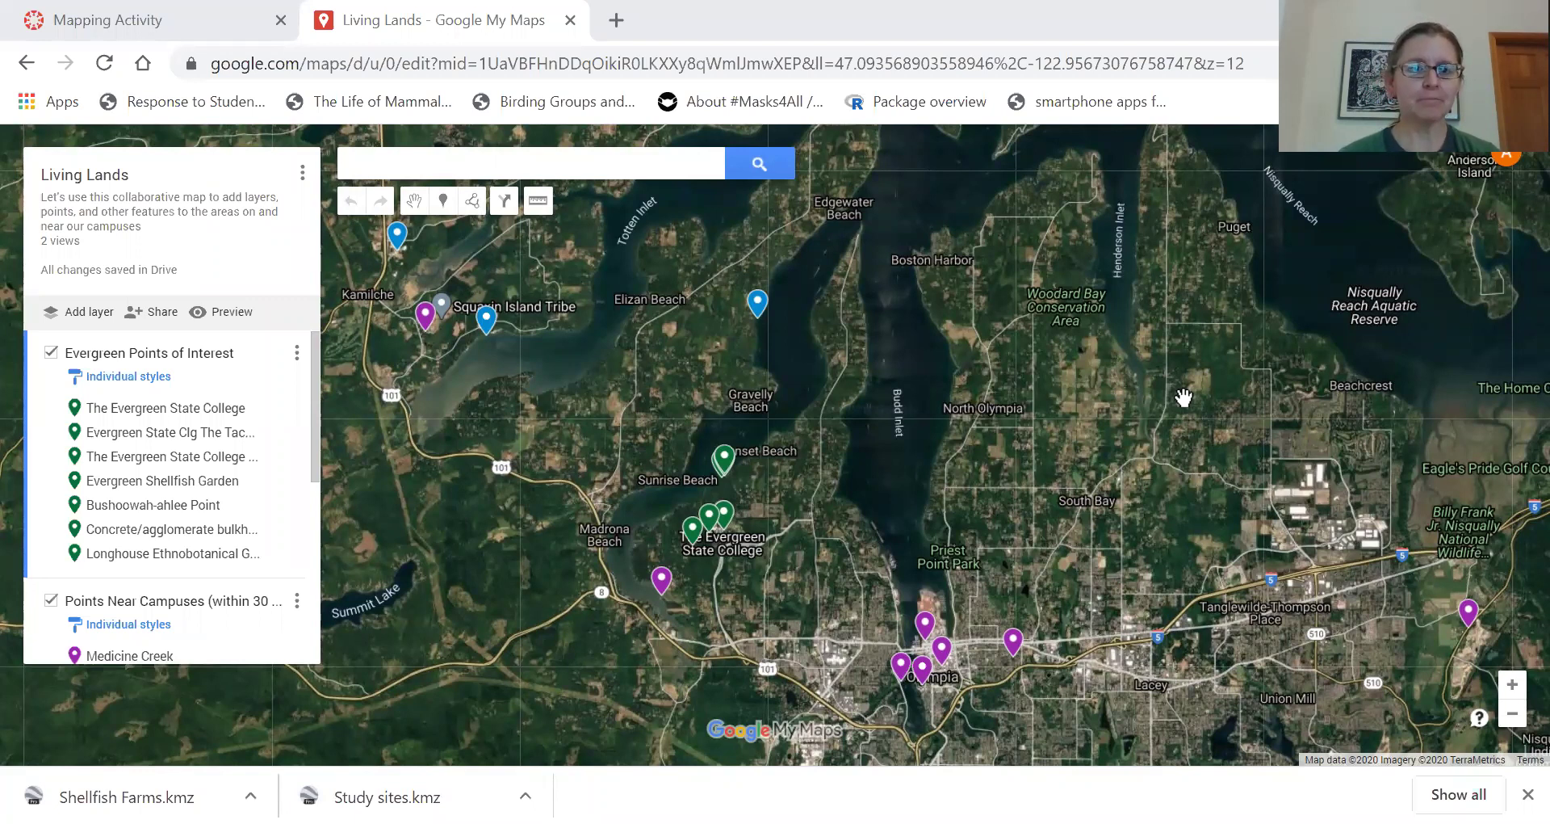
Step: Search for the Evergreen Disc Golf Course in Olympia, WA and add it to the Evergreen Points of Interest layer
{"action": "left_click_drag", "start_coordinate": [1055, 538], "coordinate": [1032, 505]}
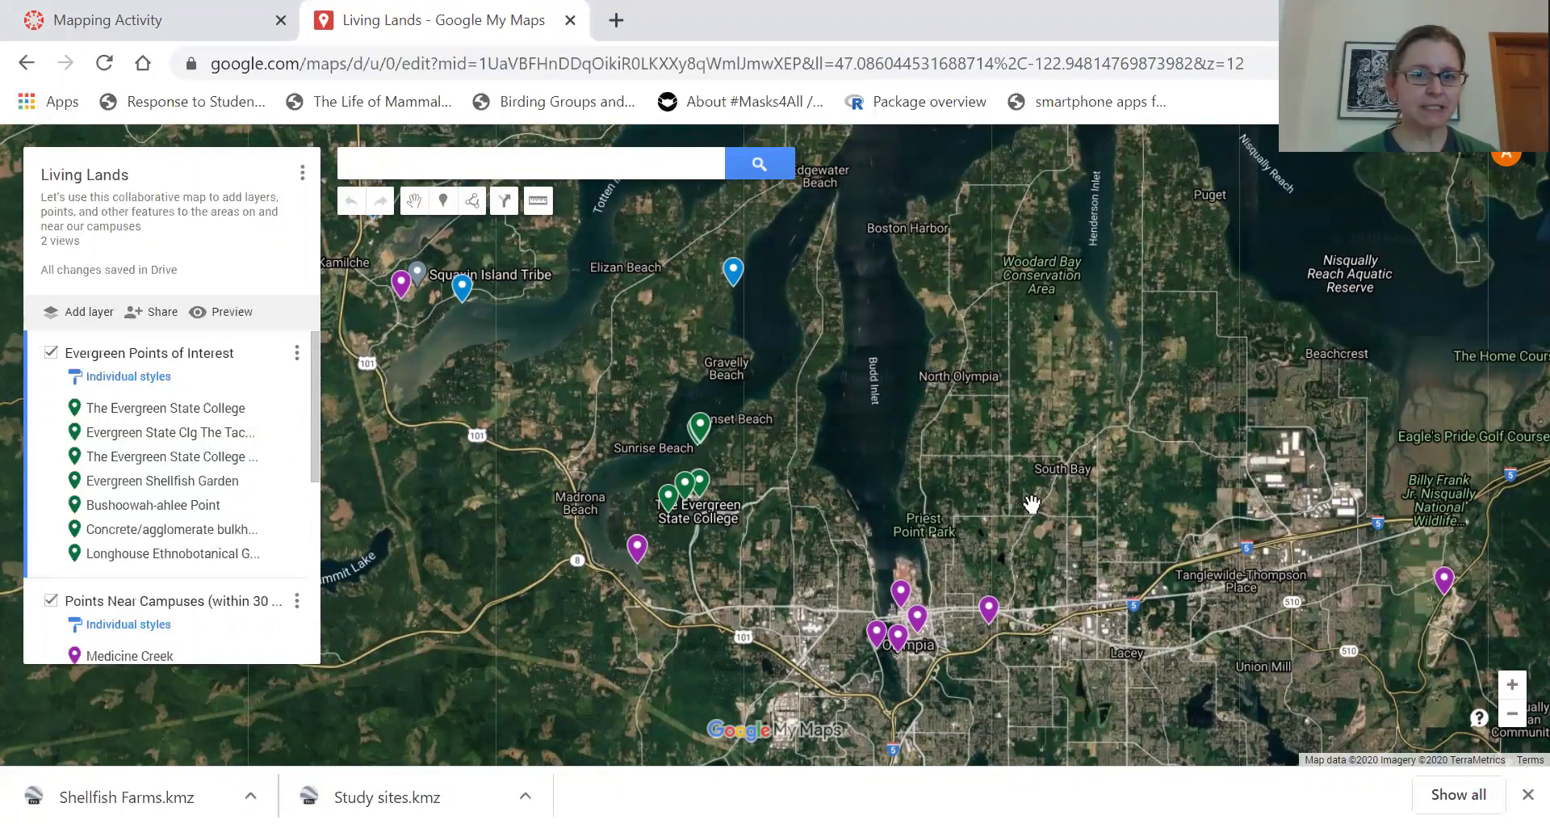
{"action": "left_click_drag", "start_coordinate": [827, 533], "coordinate": [785, 519]}
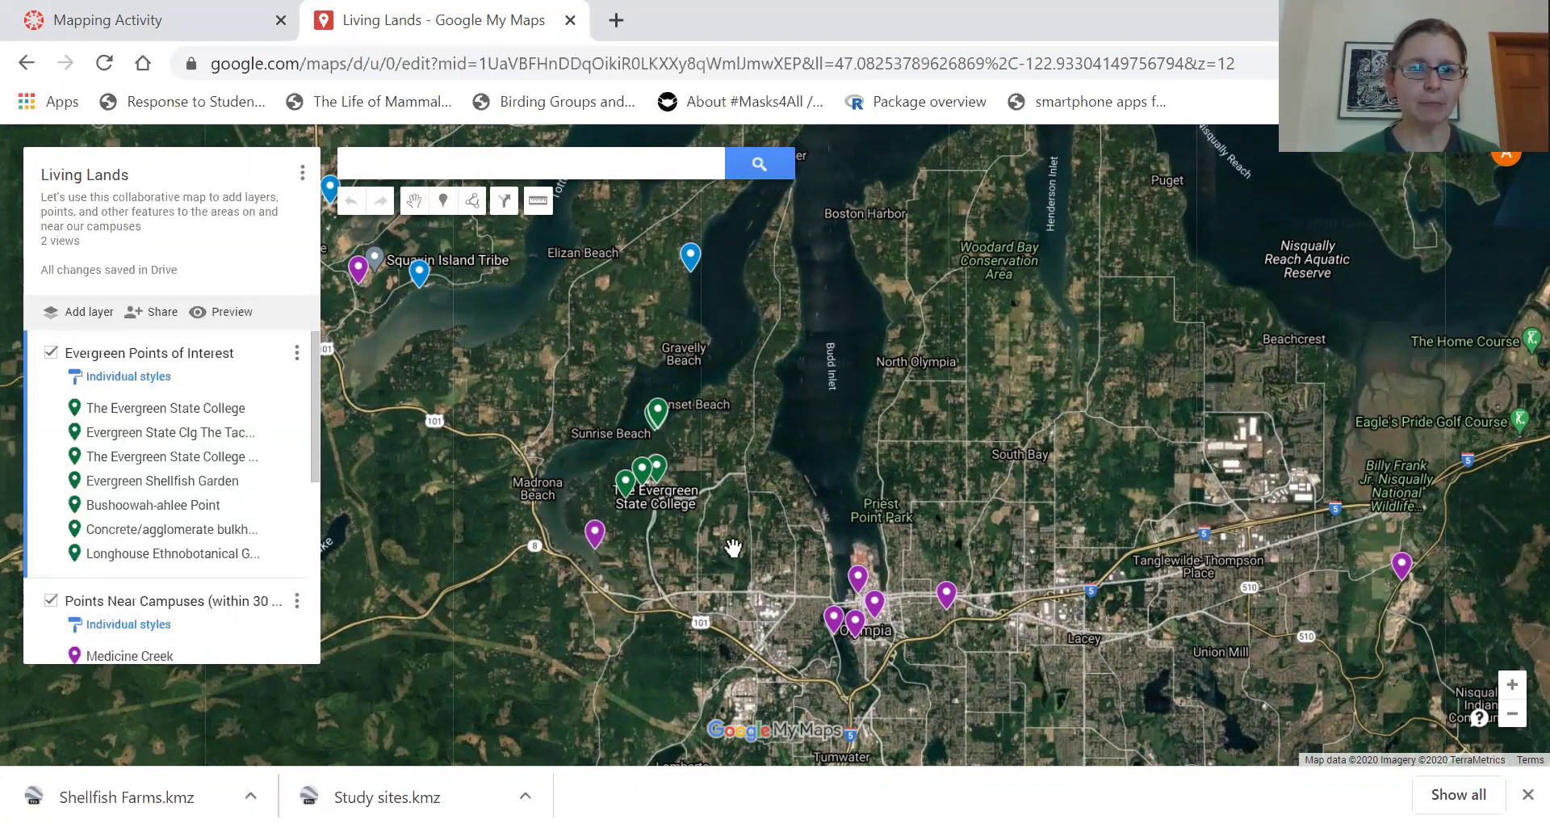
{"action": "left_click", "coordinate": [489, 162]}
{"action": "type", "text": "evergreen d"}
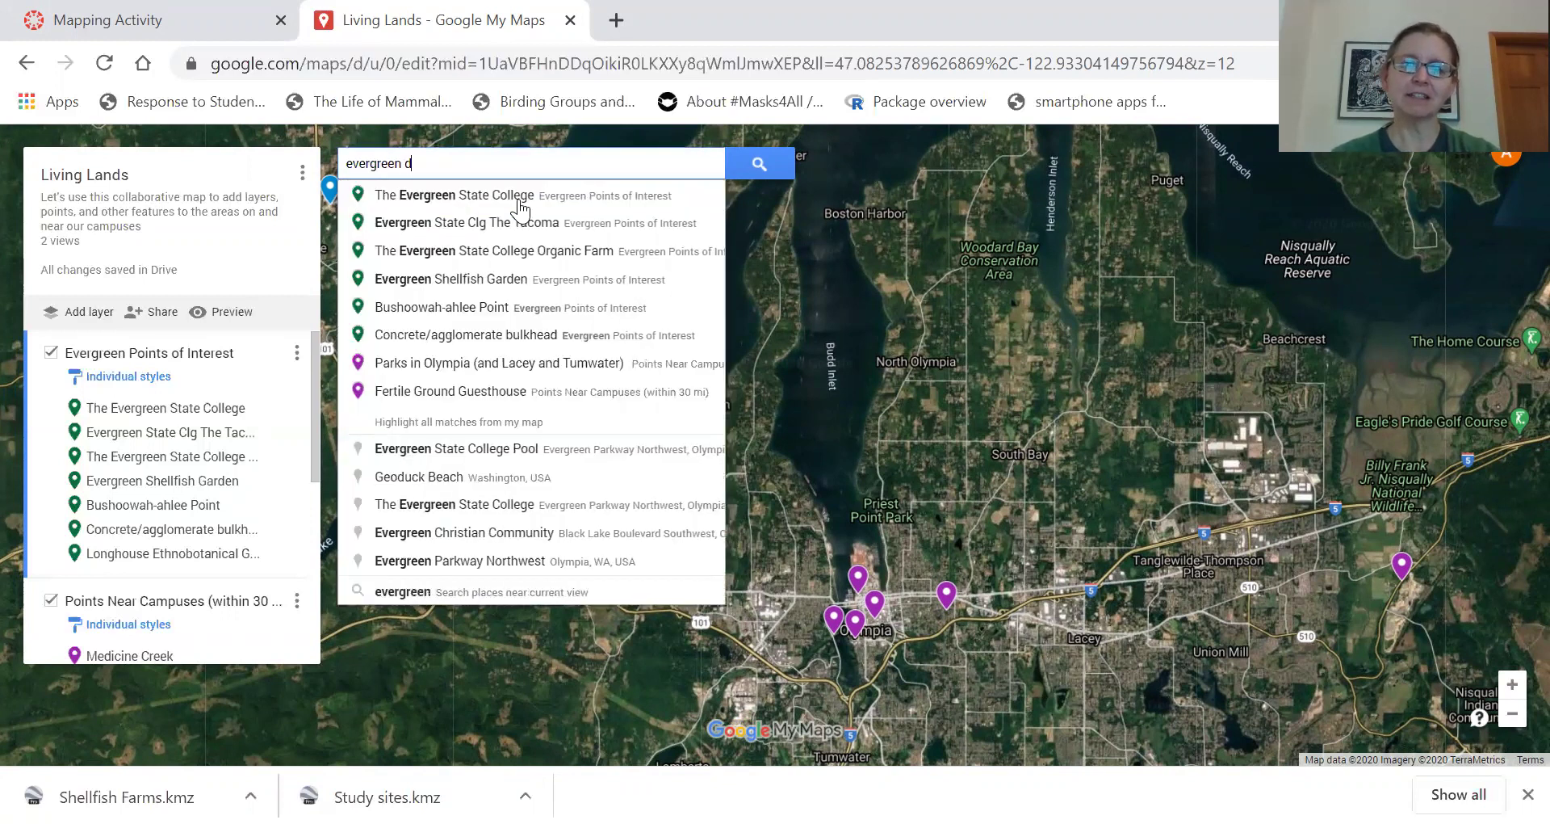
{"action": "type", "text": "ic"}
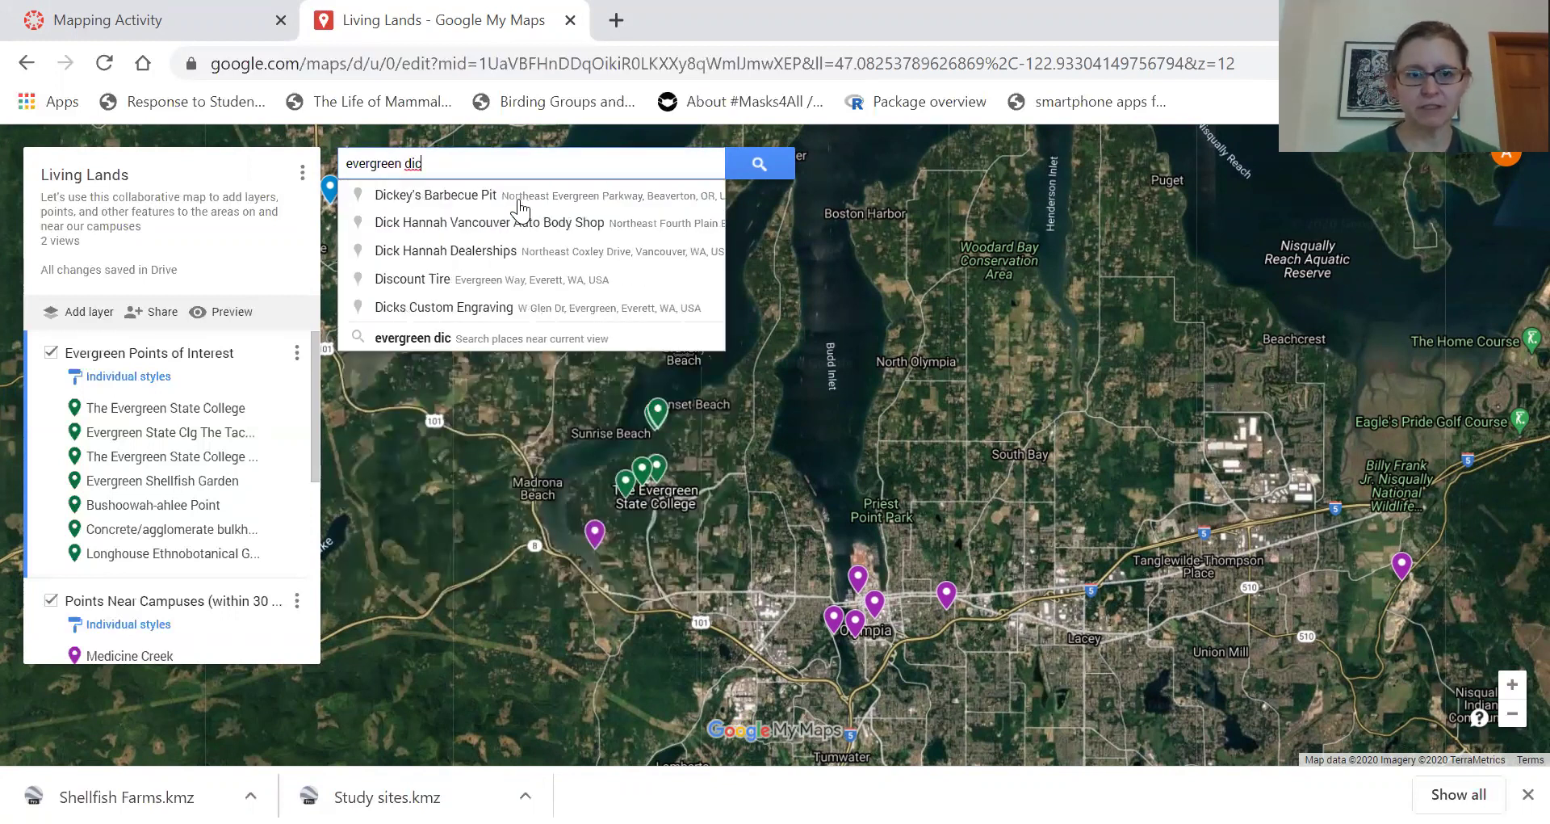
{"action": "key", "text": "BackSpace"}
{"action": "type", "text": "sc"}
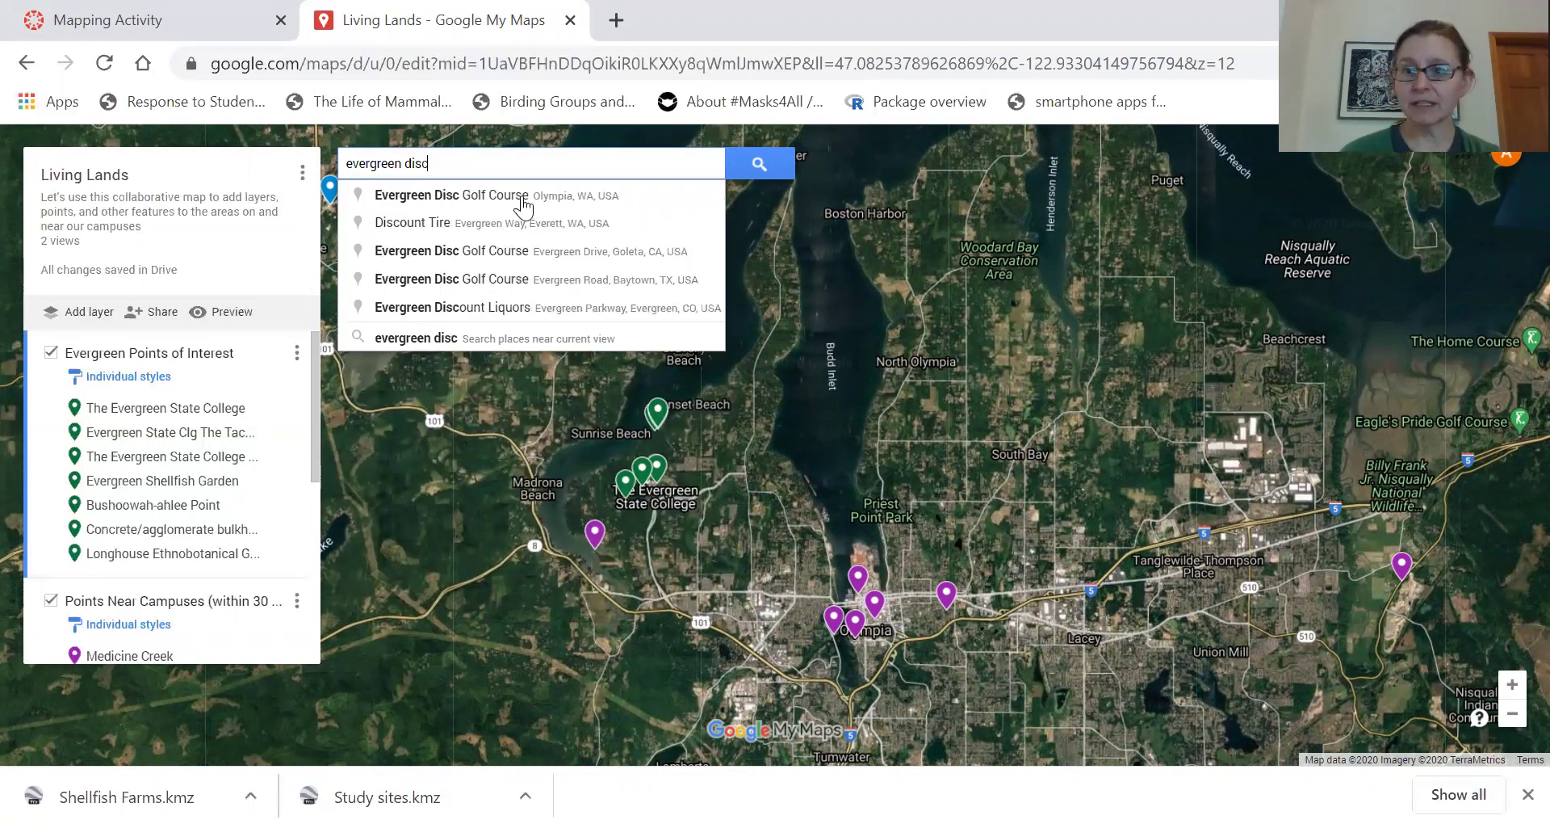
{"action": "left_click", "coordinate": [521, 209]}
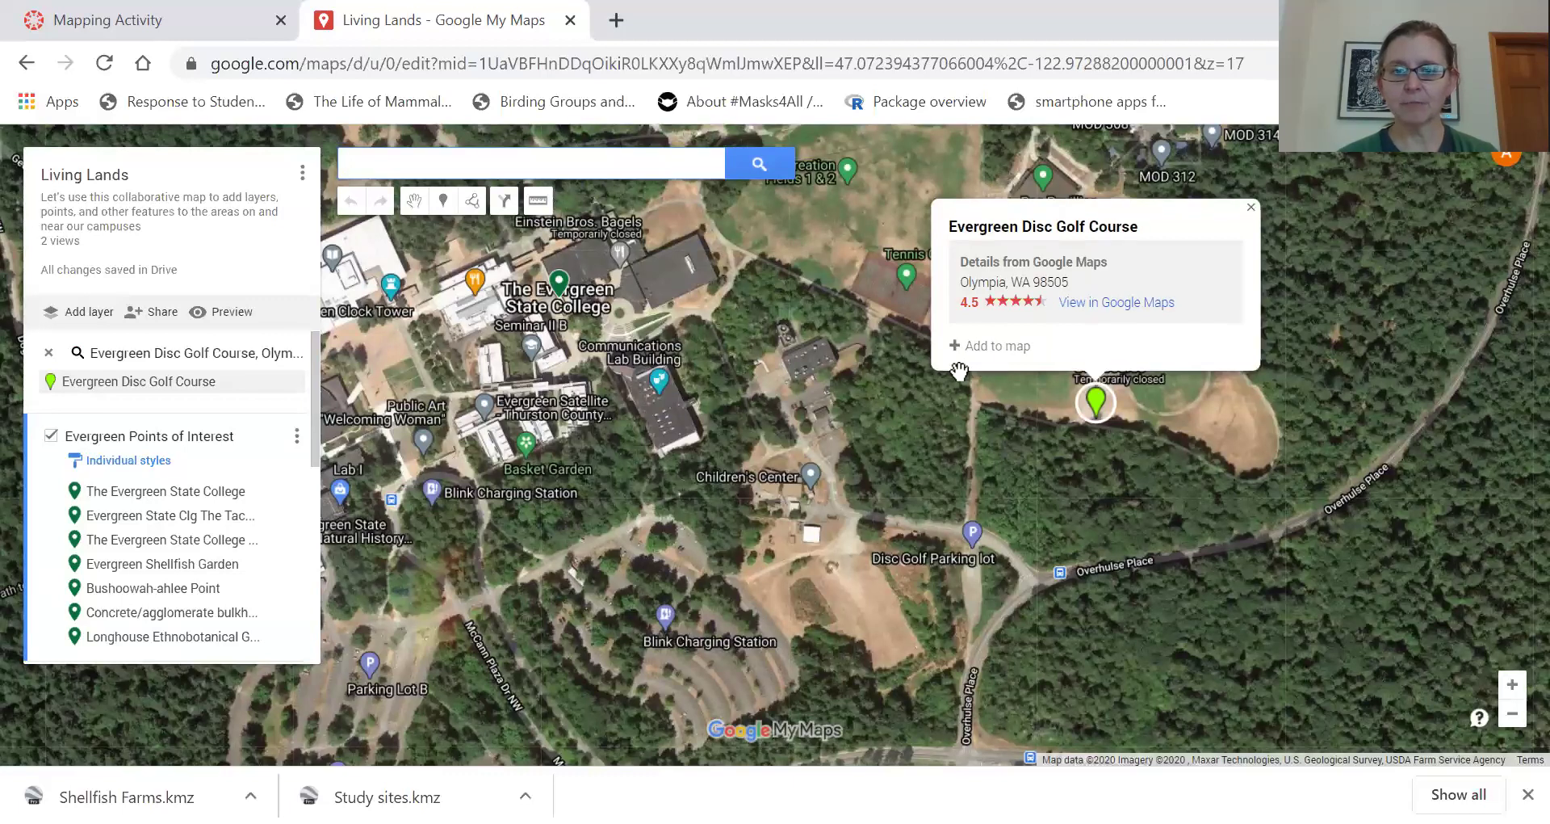
{"action": "left_click", "coordinate": [979, 347]}
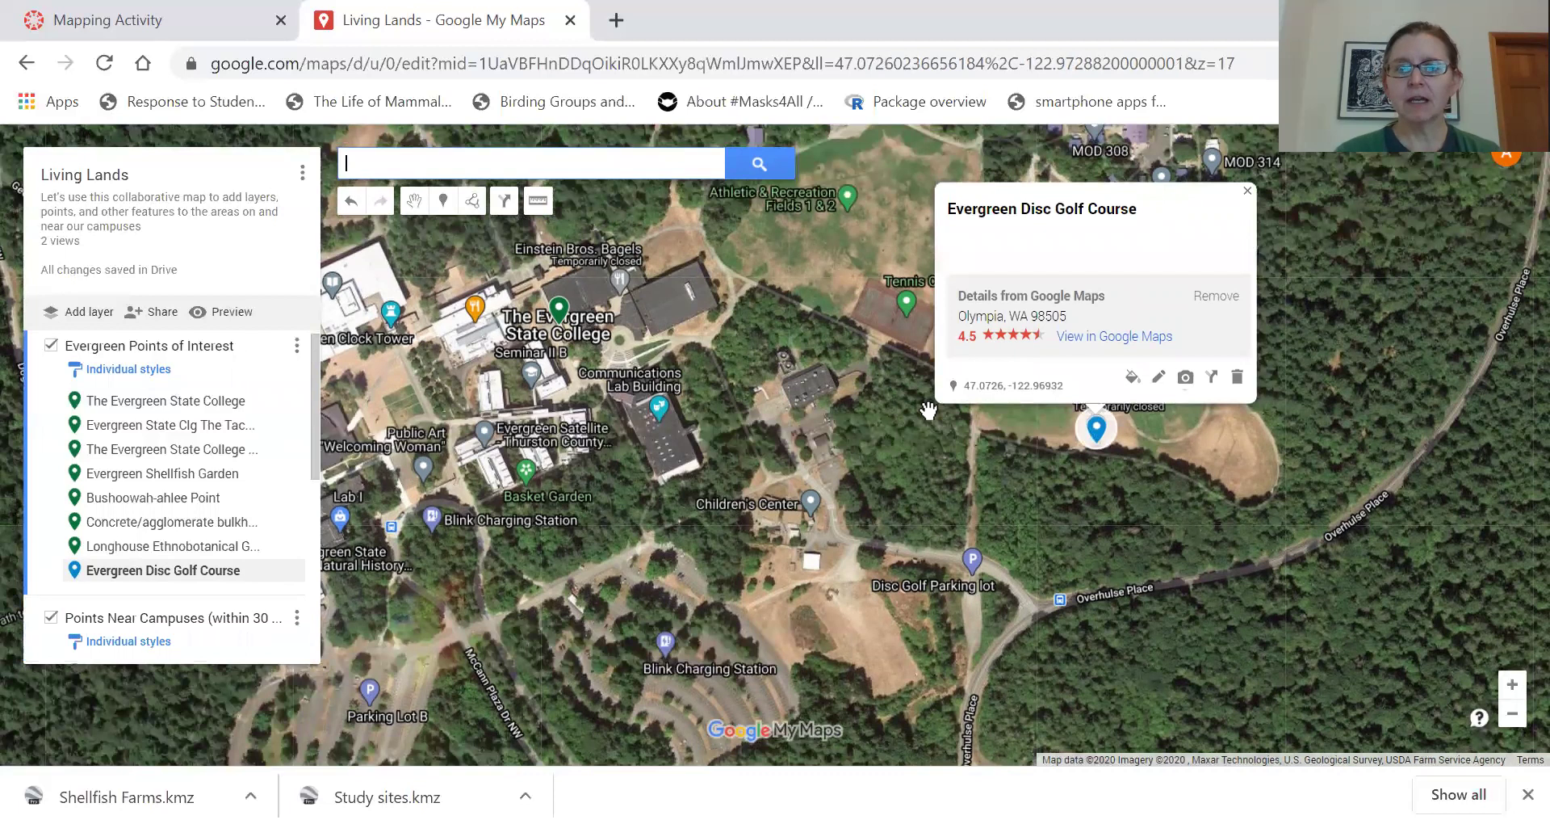
{"action": "left_click", "coordinate": [1131, 387]}
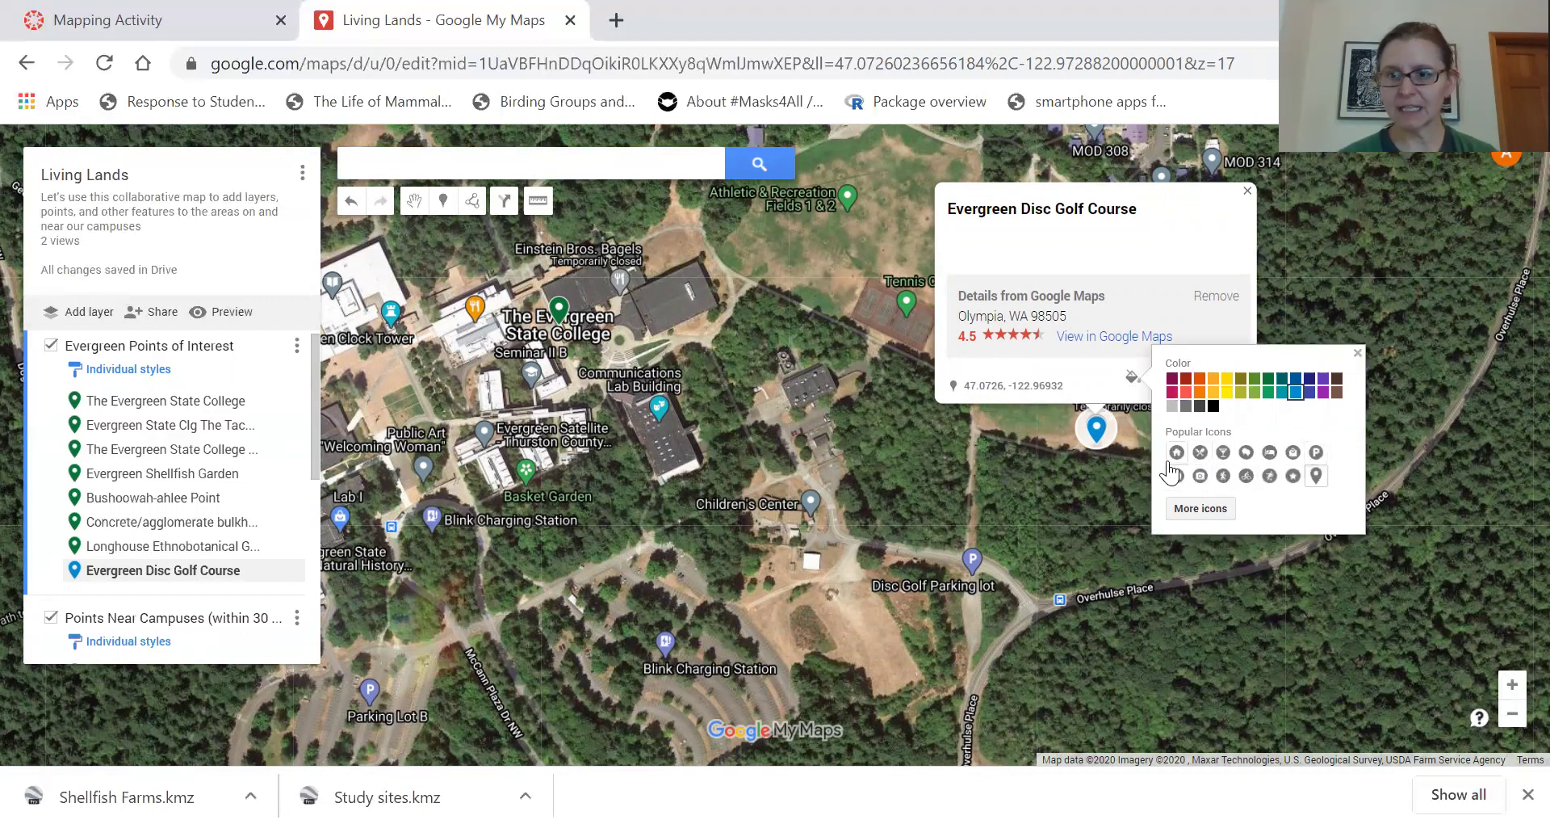
{"action": "left_click", "coordinate": [1103, 370]}
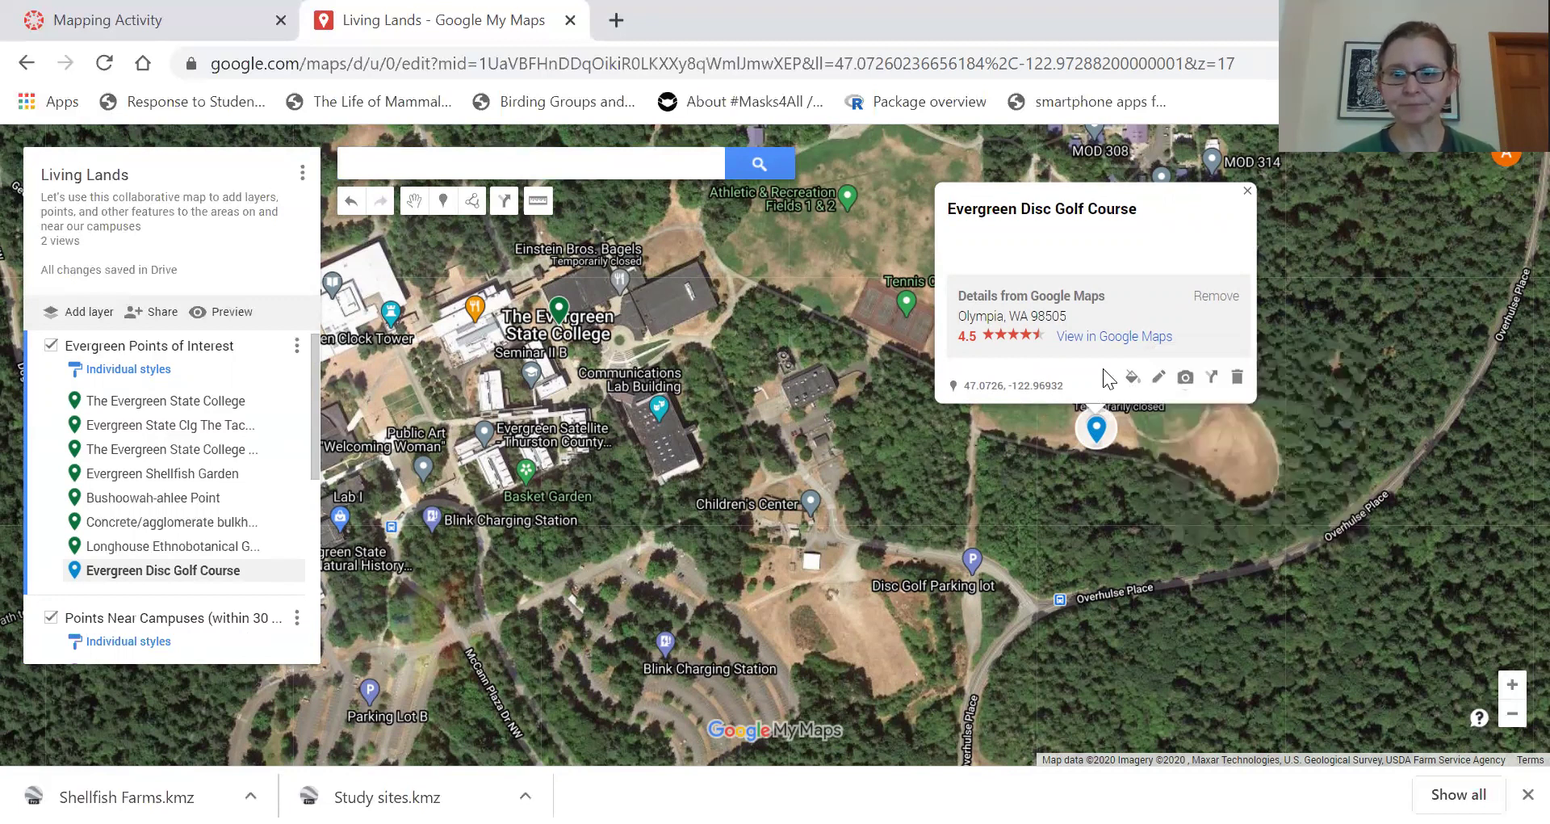
{"action": "left_click", "coordinate": [1157, 377]}
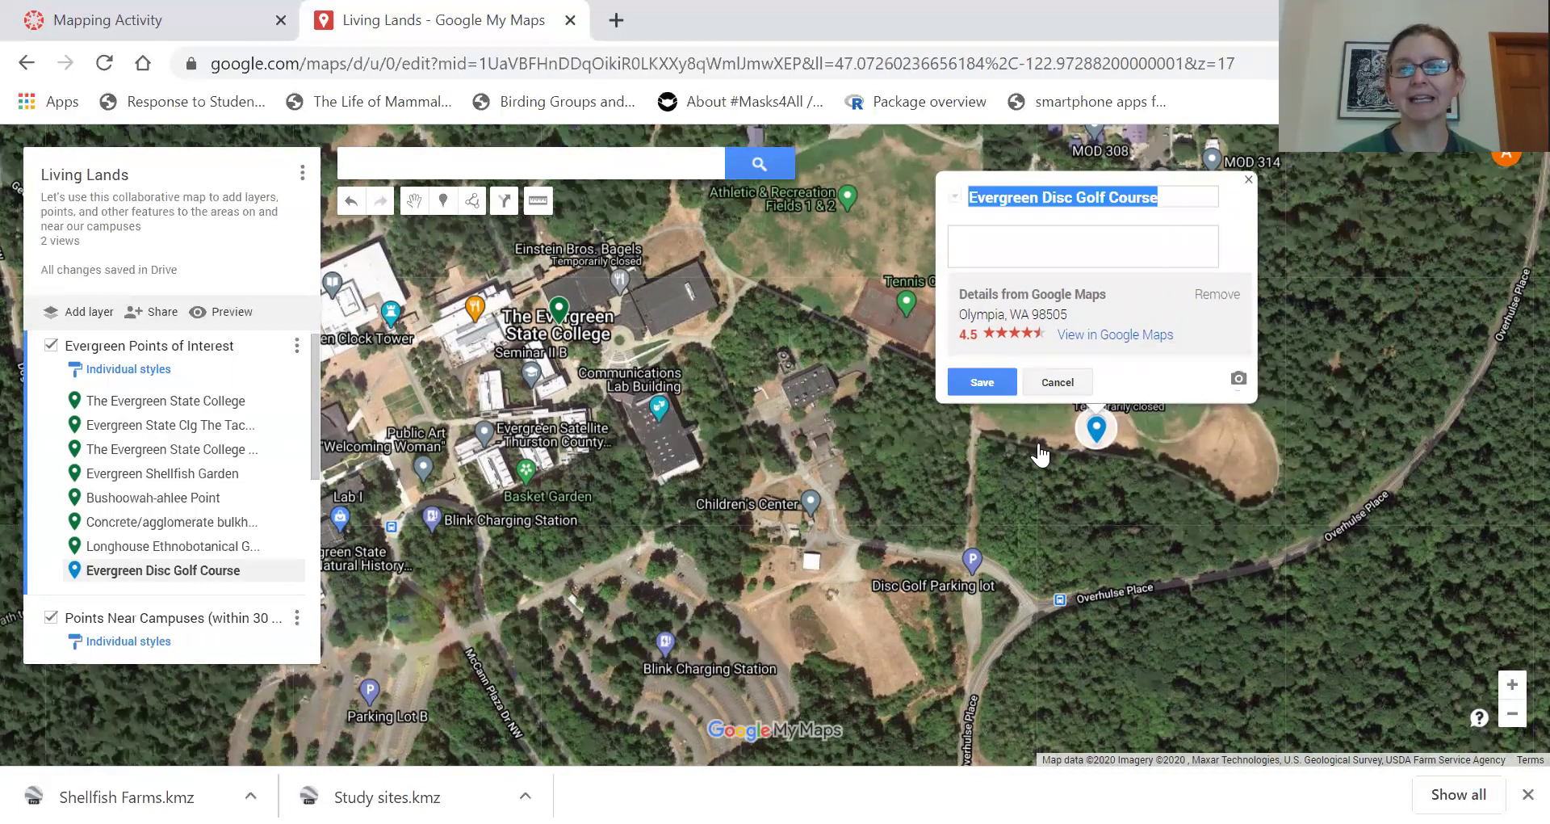
{"action": "left_click", "coordinate": [973, 248]}
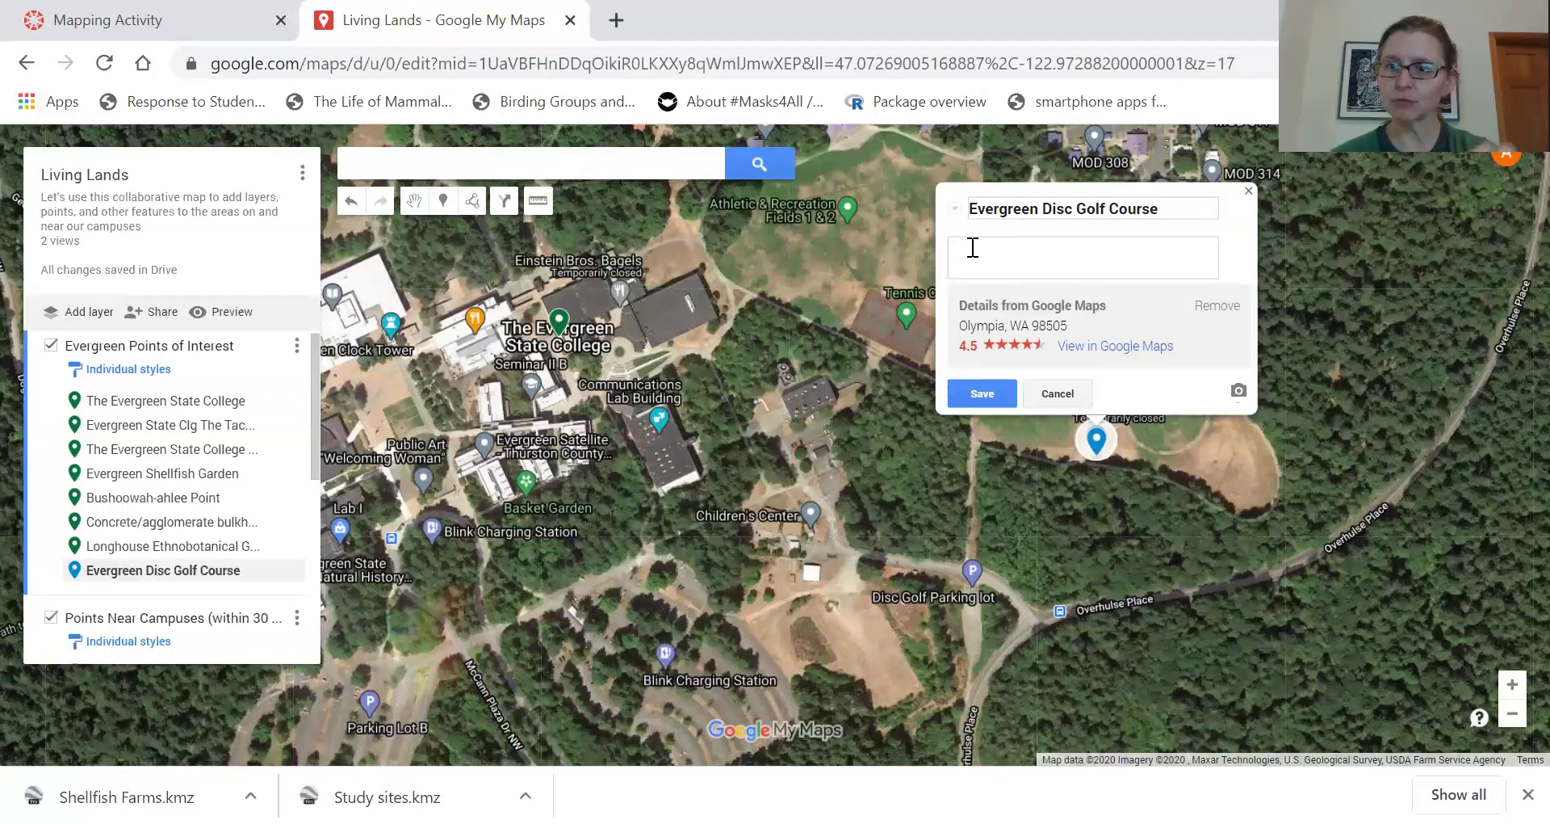
{"action": "type", "text": "This"}
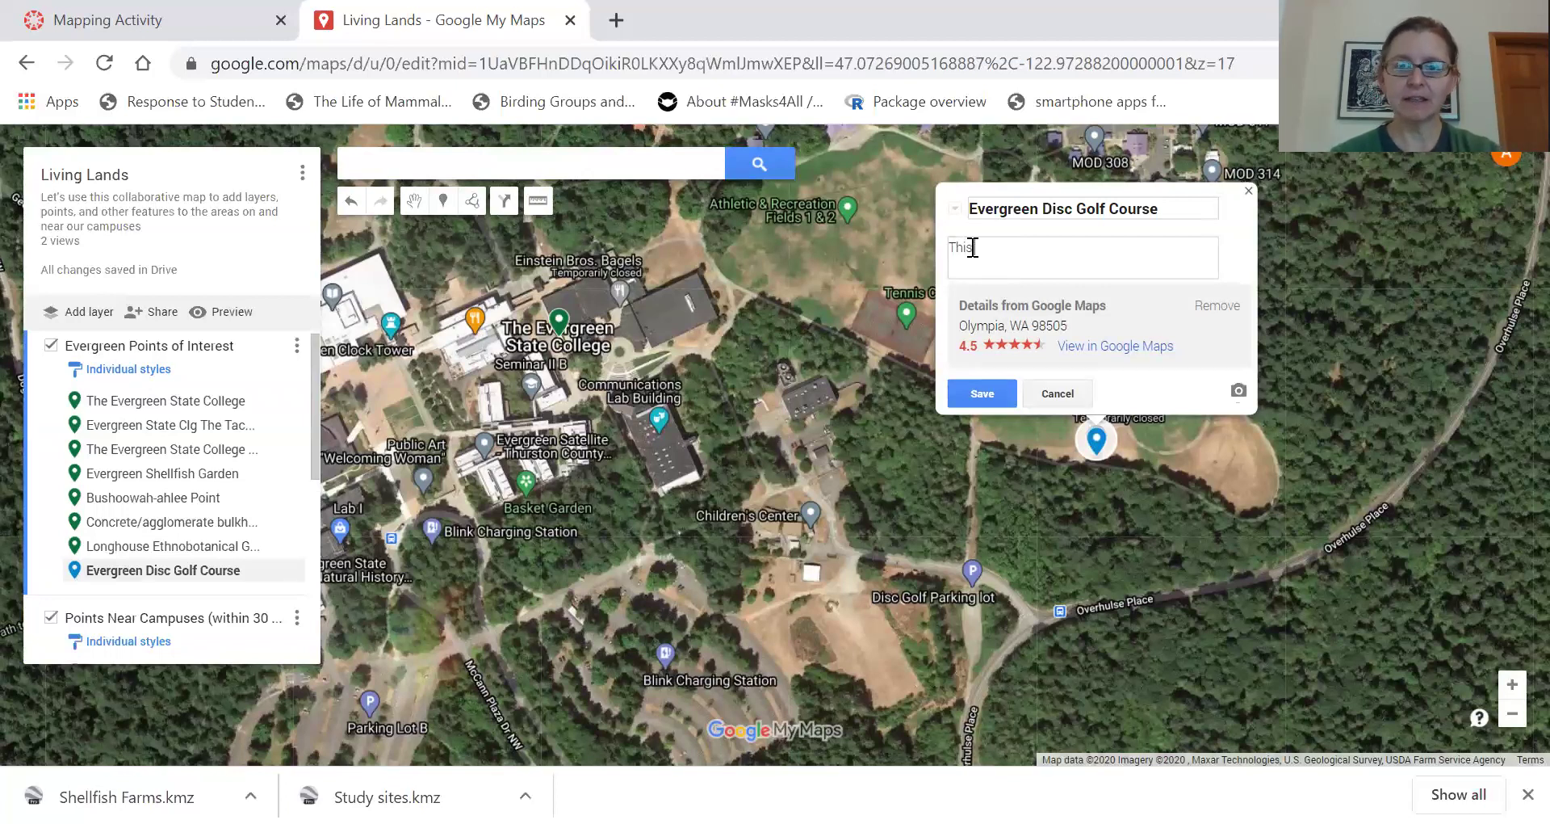
{"action": "key", "text": "BackSpace"}
{"action": "key", "text": "BackSpace"}
{"action": "type", "text": "e disuc"}
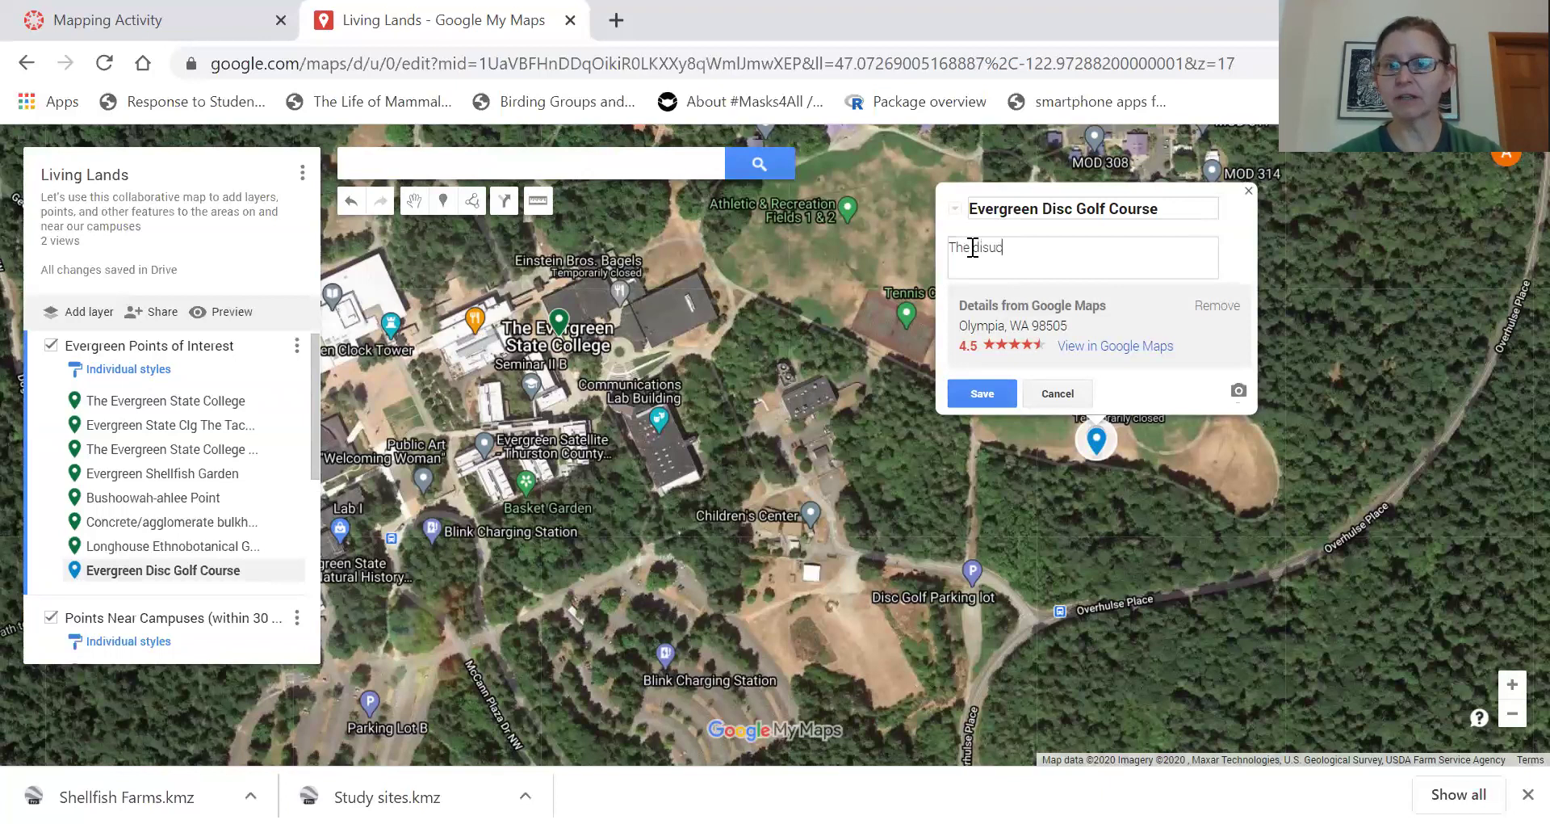
{"action": "key", "text": "BackSpace"}
{"action": "key", "text": "BackSpace"}
{"action": "type", "text": "c f"}
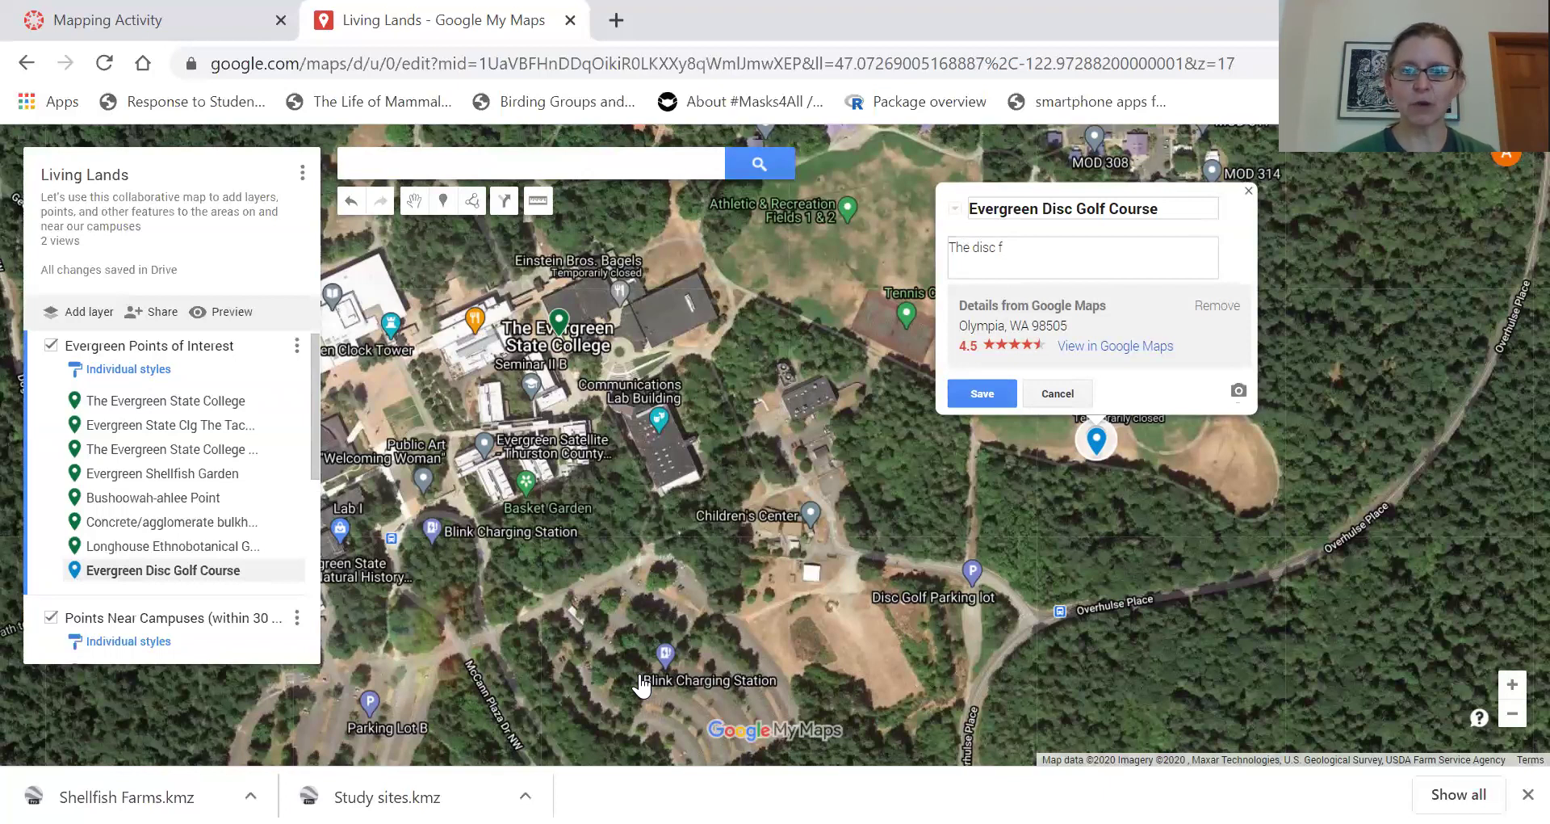
{"action": "left_click", "coordinate": [1058, 393]}
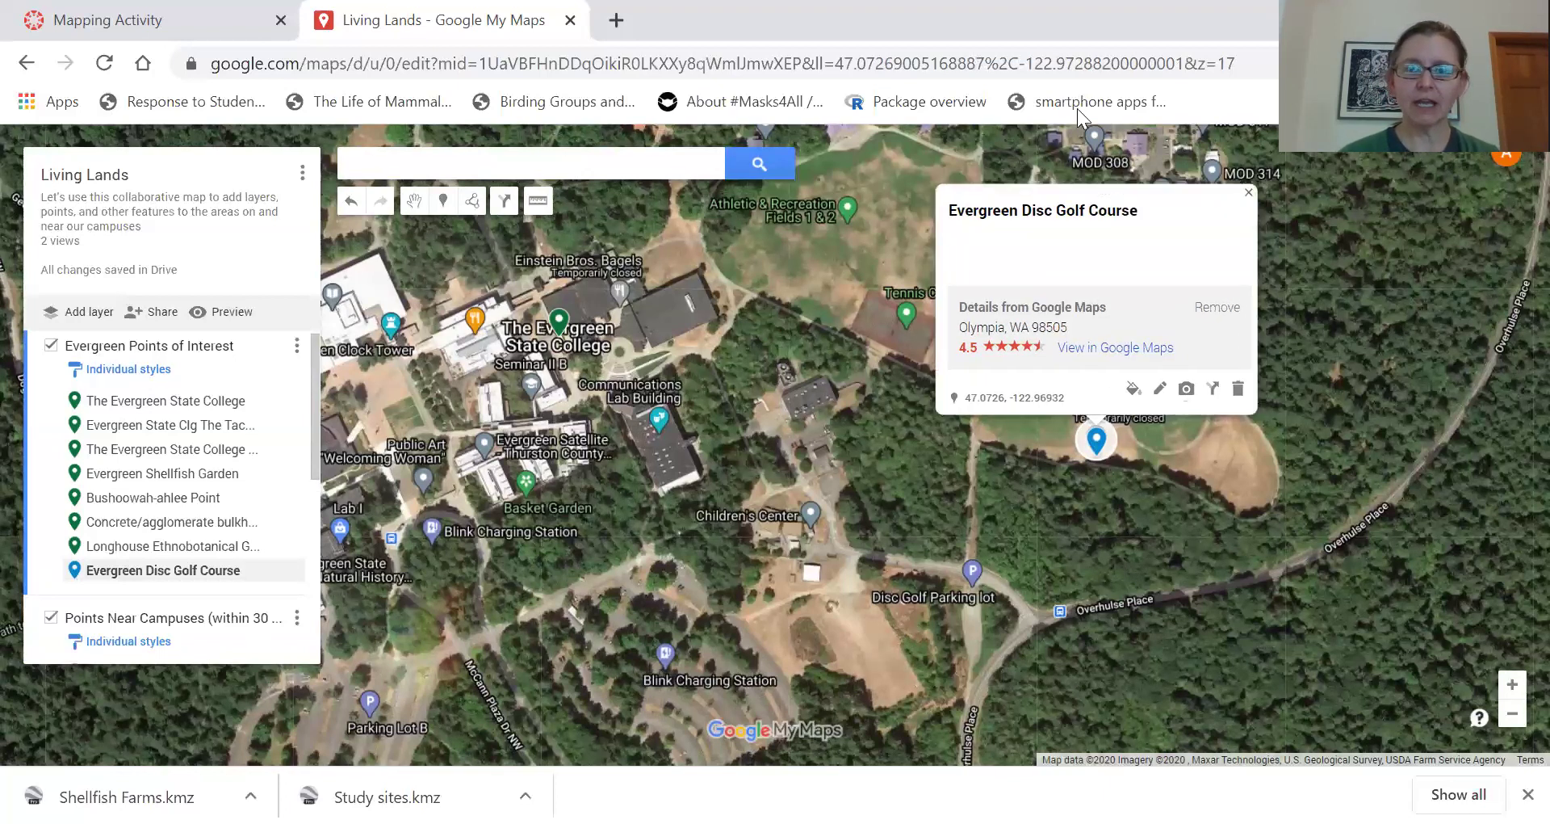
Step: Close the disc golf course details and place a new marker in the forest east of the Rec Pavilion, west of Overhulse Place
{"action": "left_click_drag", "start_coordinate": [1237, 527], "coordinate": [1113, 552]}
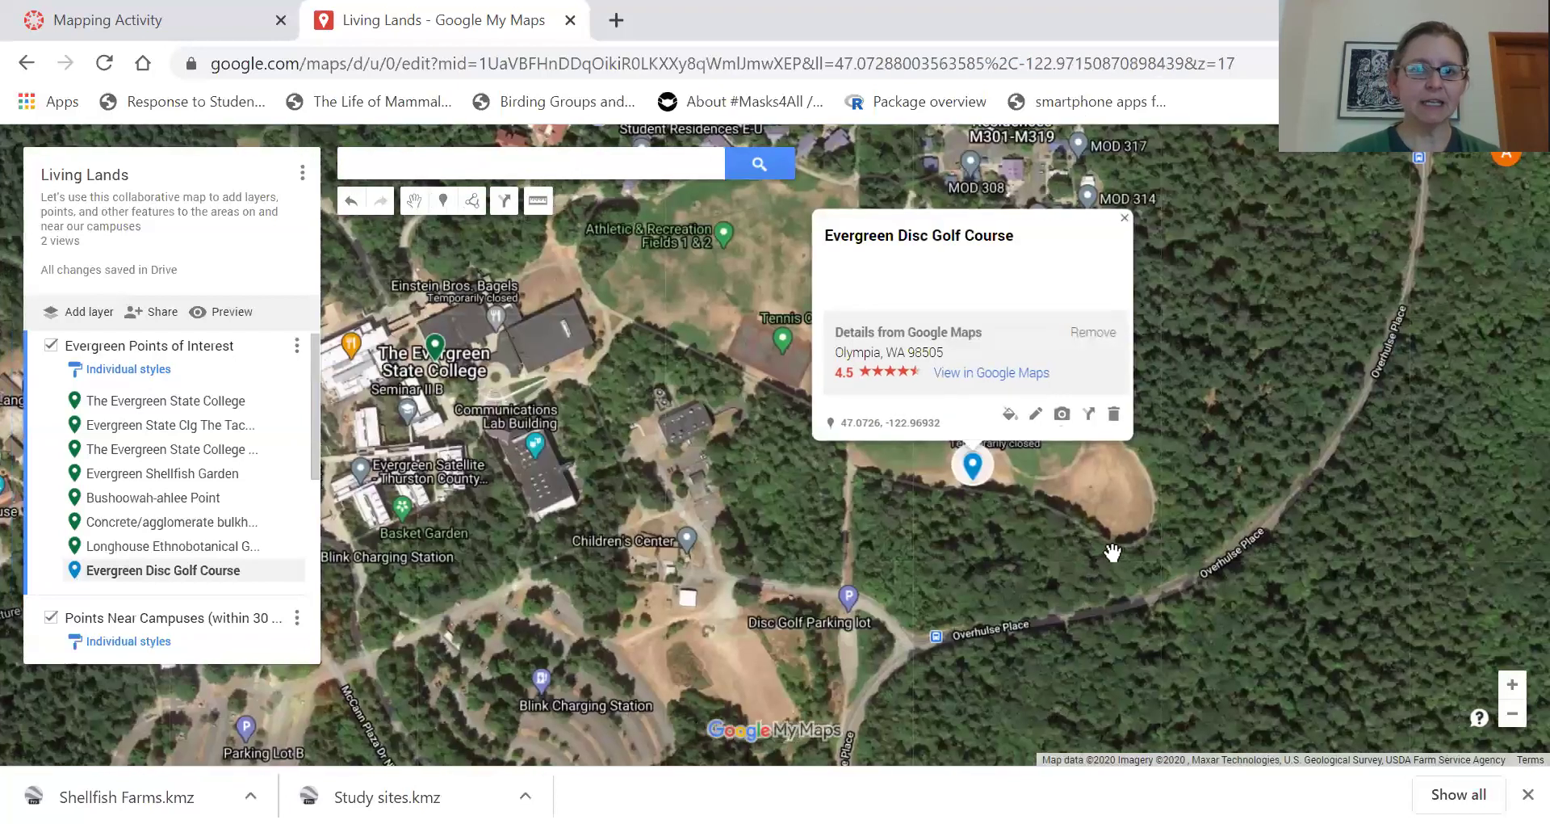
{"action": "left_click", "coordinate": [1124, 218]}
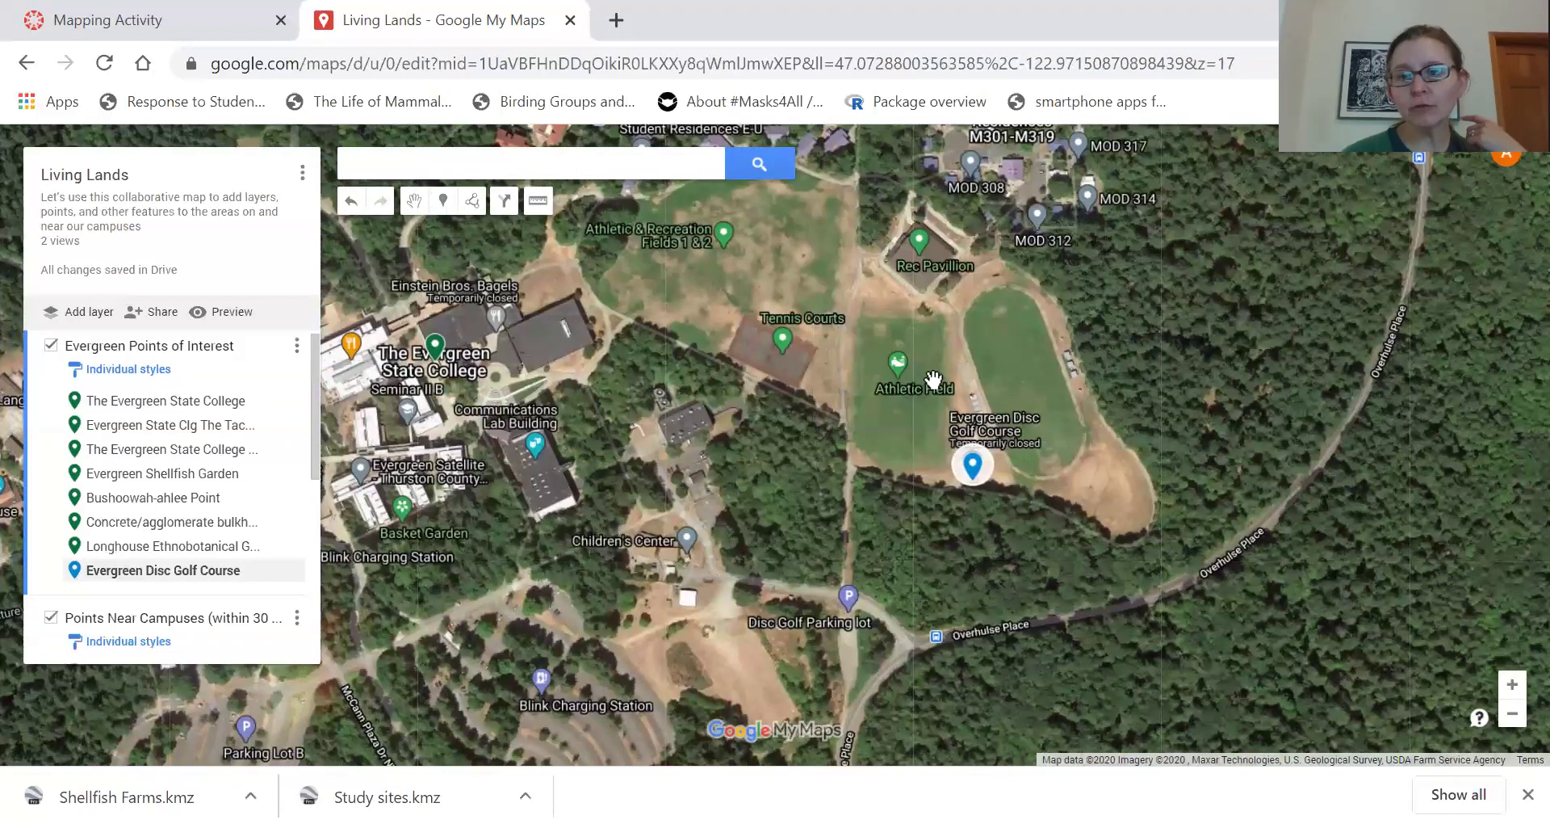
{"action": "left_click_drag", "start_coordinate": [1226, 300], "coordinate": [1025, 470]}
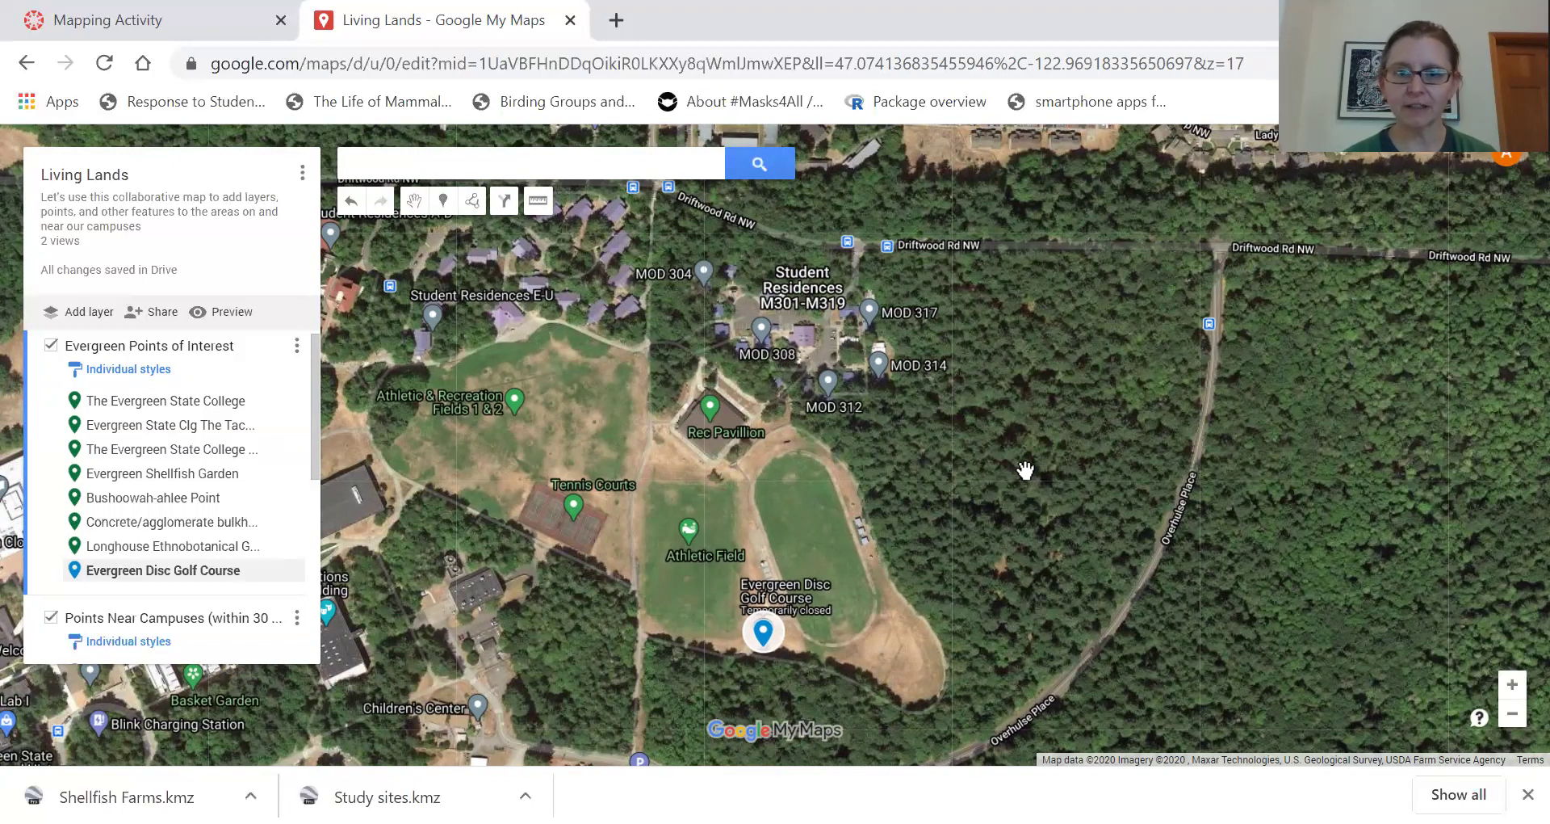
{"action": "left_click", "coordinate": [442, 203]}
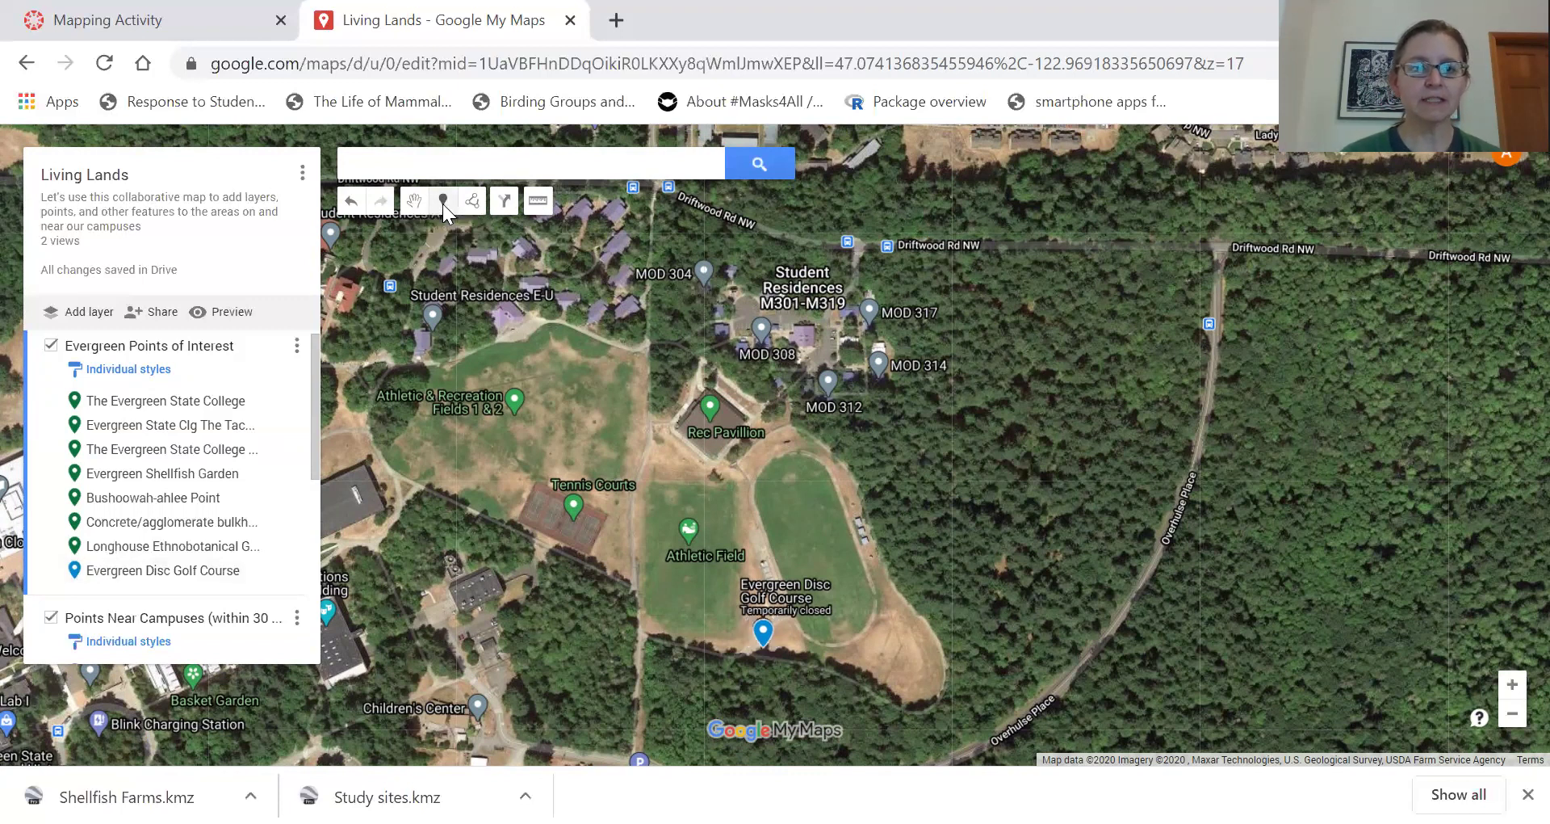
{"action": "left_click", "coordinate": [1014, 435]}
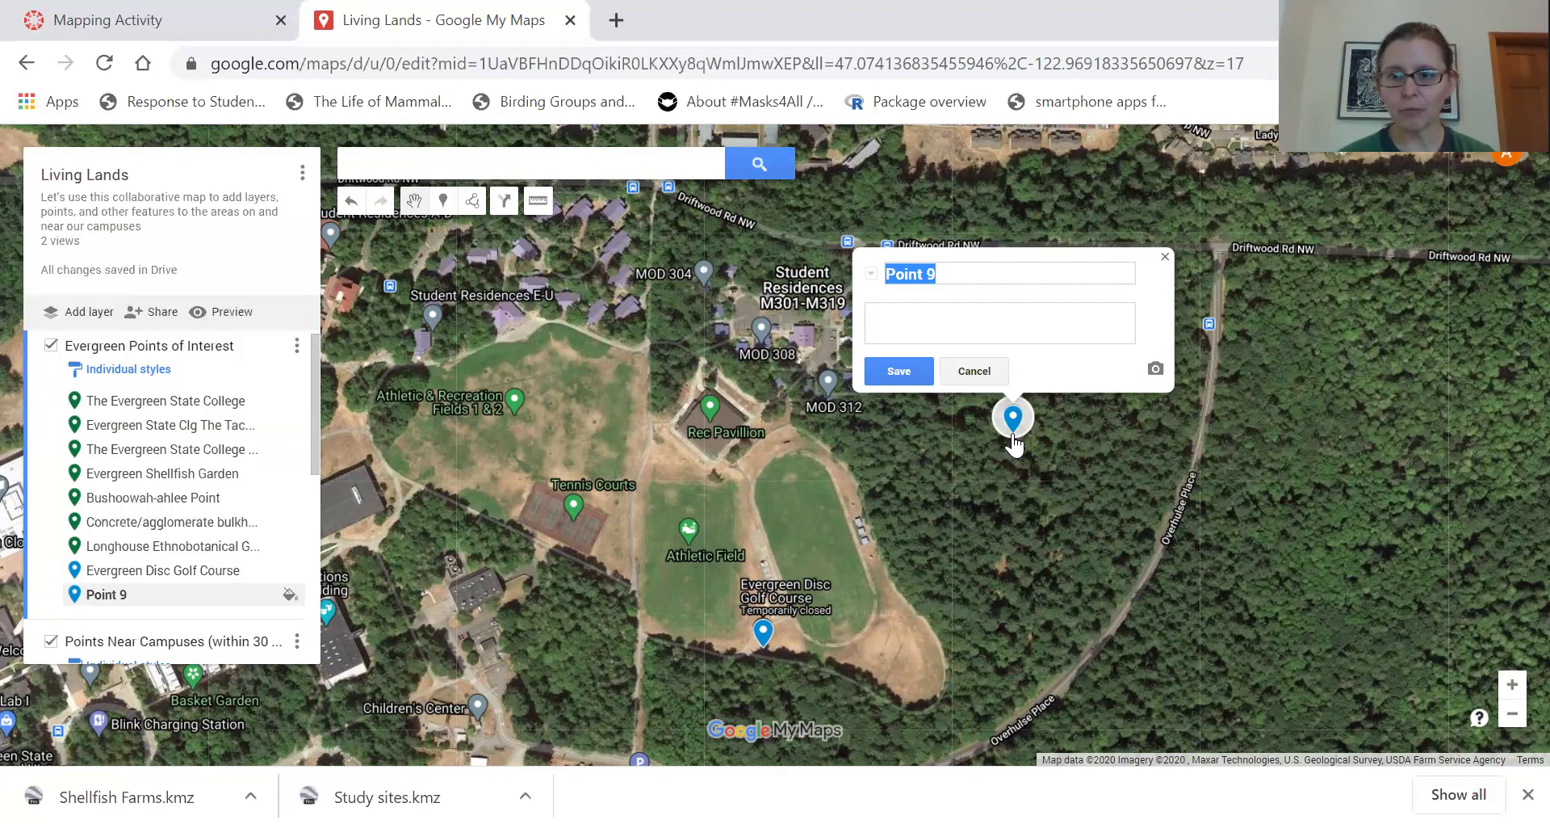
Step: Title the new marker "Forest plot", enter "Explanation" as its description, and save it
{"action": "type", "text": "For"}
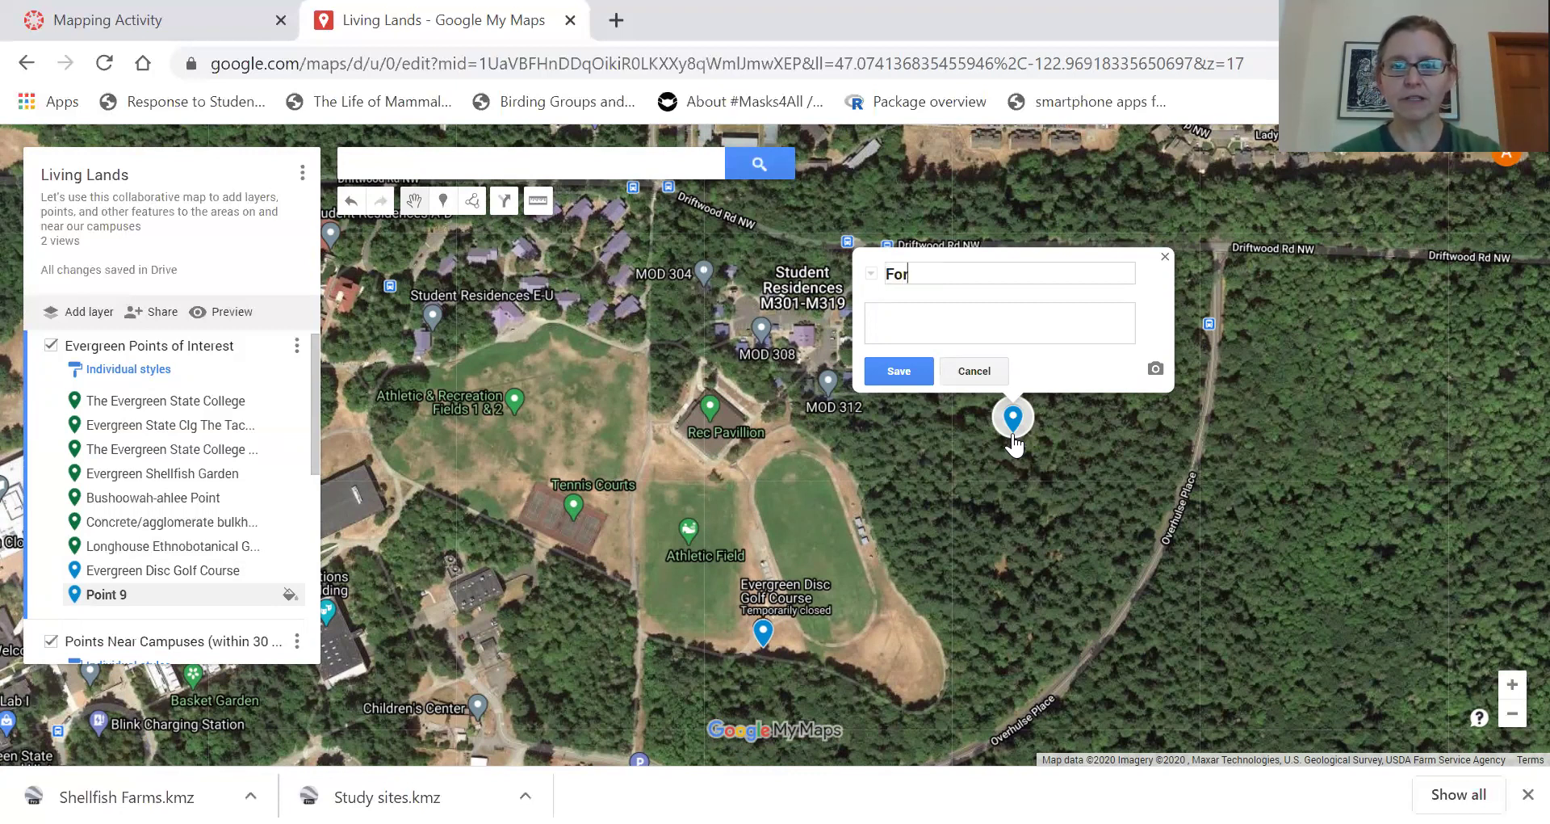
{"action": "type", "text": "est plot"}
{"action": "left_click", "coordinate": [907, 332]}
{"action": "type", "text": "Exp"}
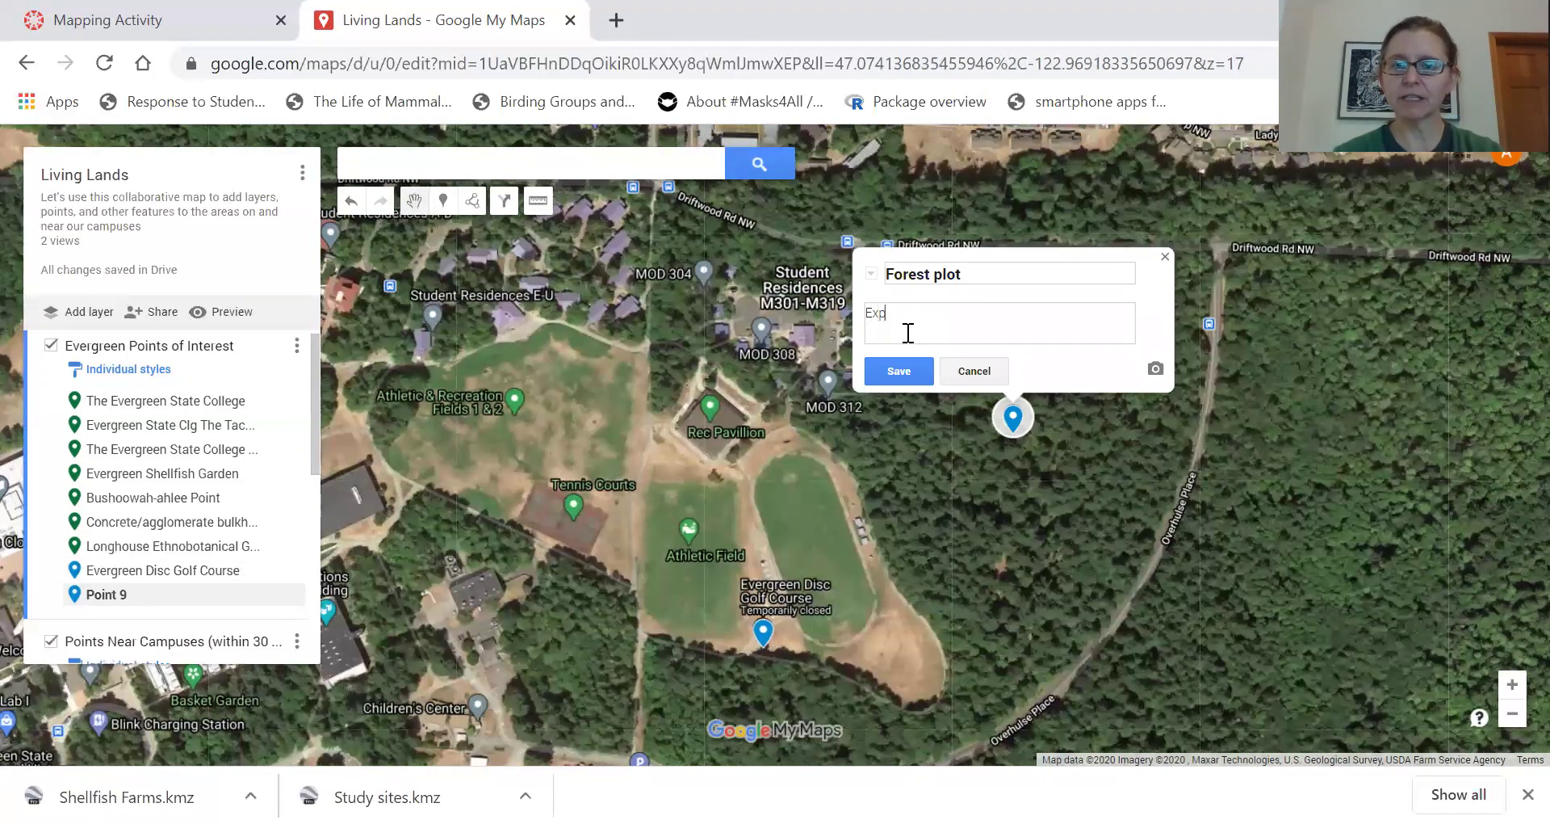
{"action": "type", "text": "lanation"}
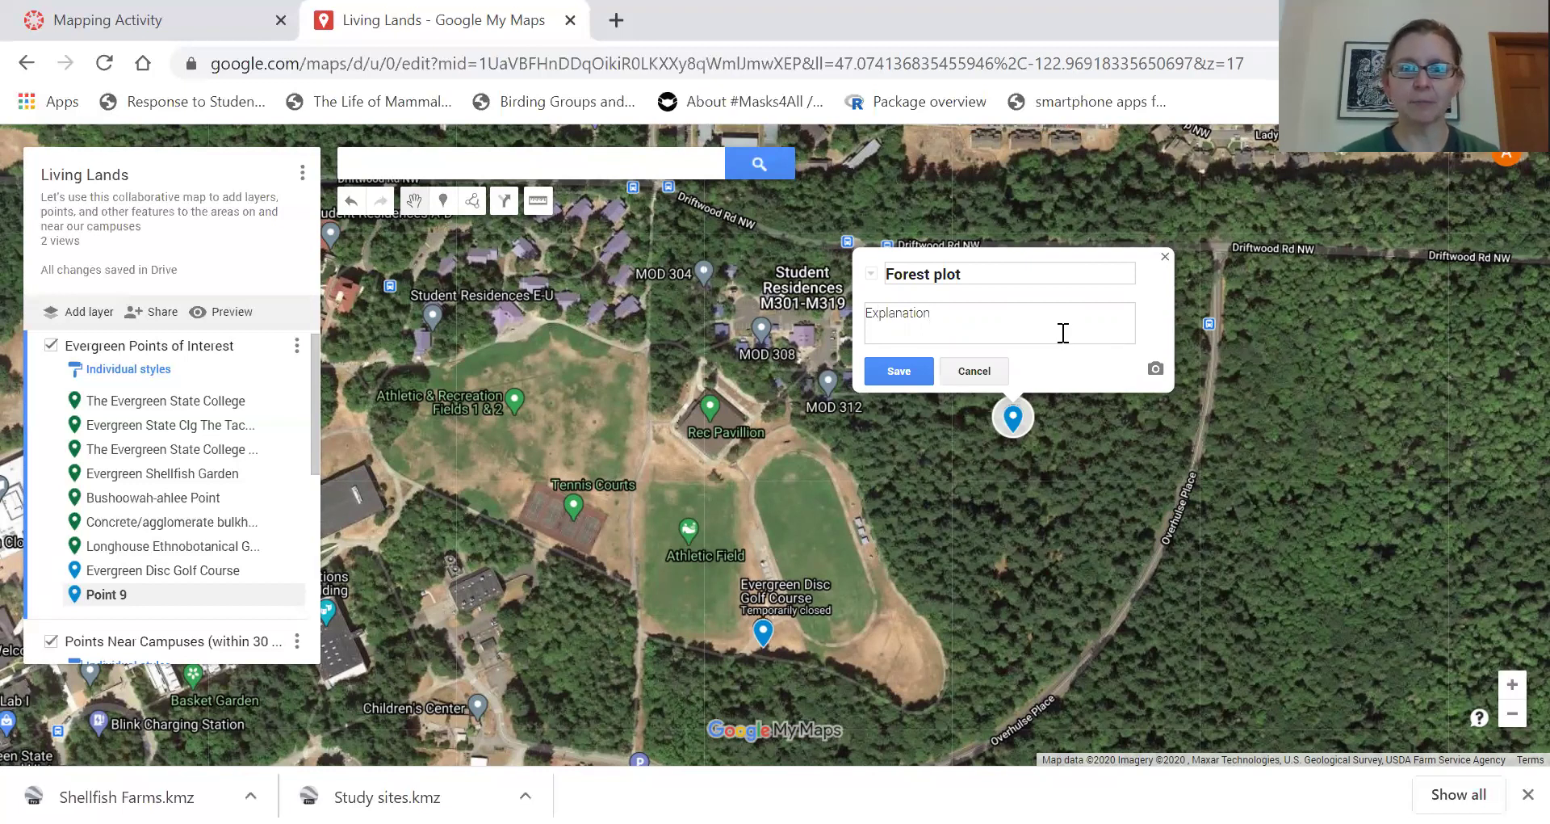
{"action": "left_click", "coordinate": [899, 370]}
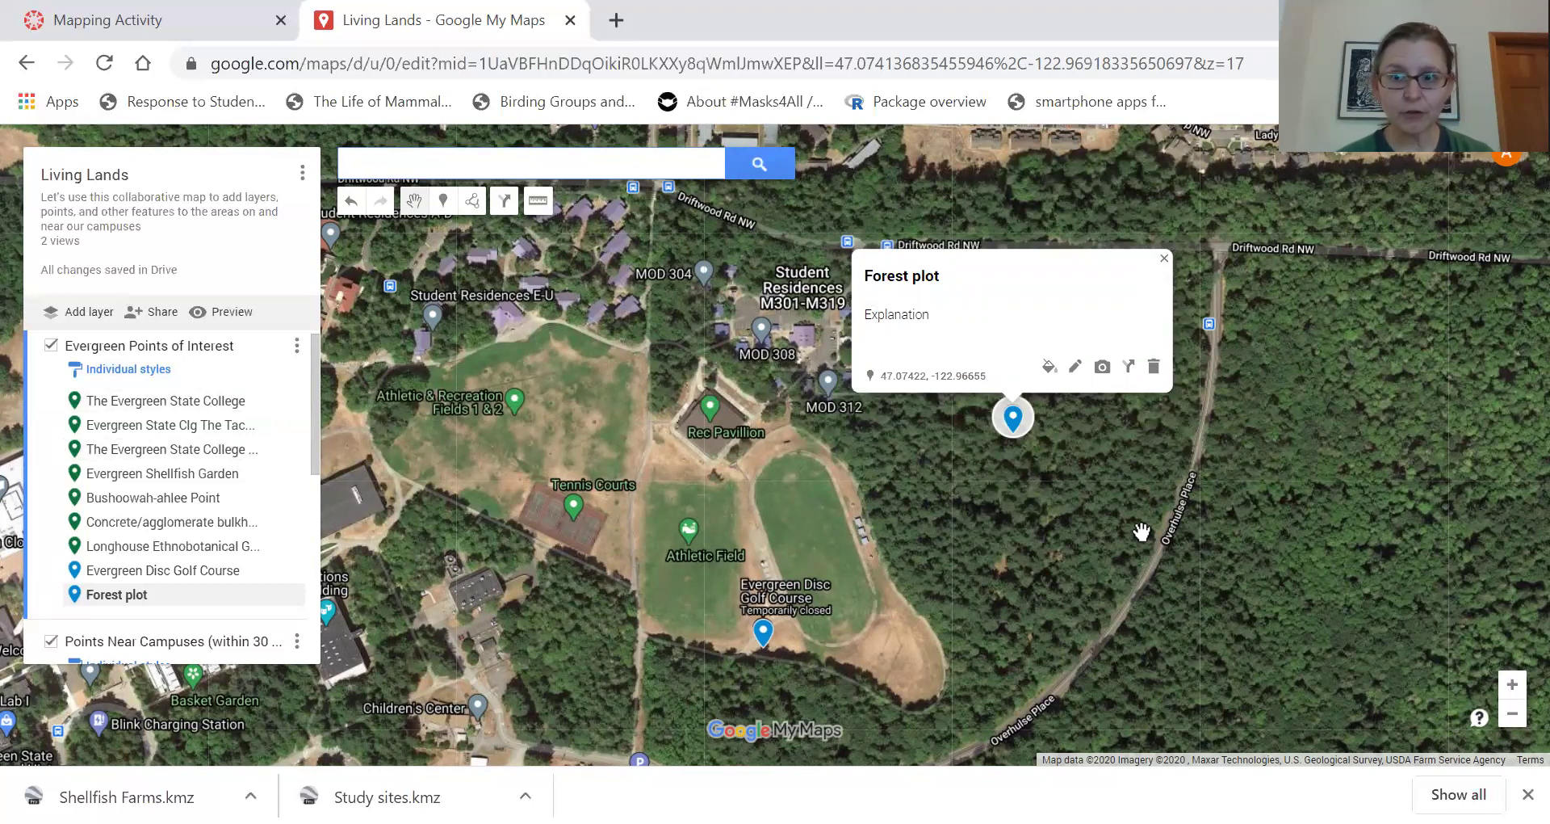
Step: Draw a six-point line about 850 ft long through the forest from beside the athletic track northeast toward Overhulse Place, and check its details
{"action": "left_click", "coordinate": [471, 205]}
{"action": "left_click", "coordinate": [565, 236]}
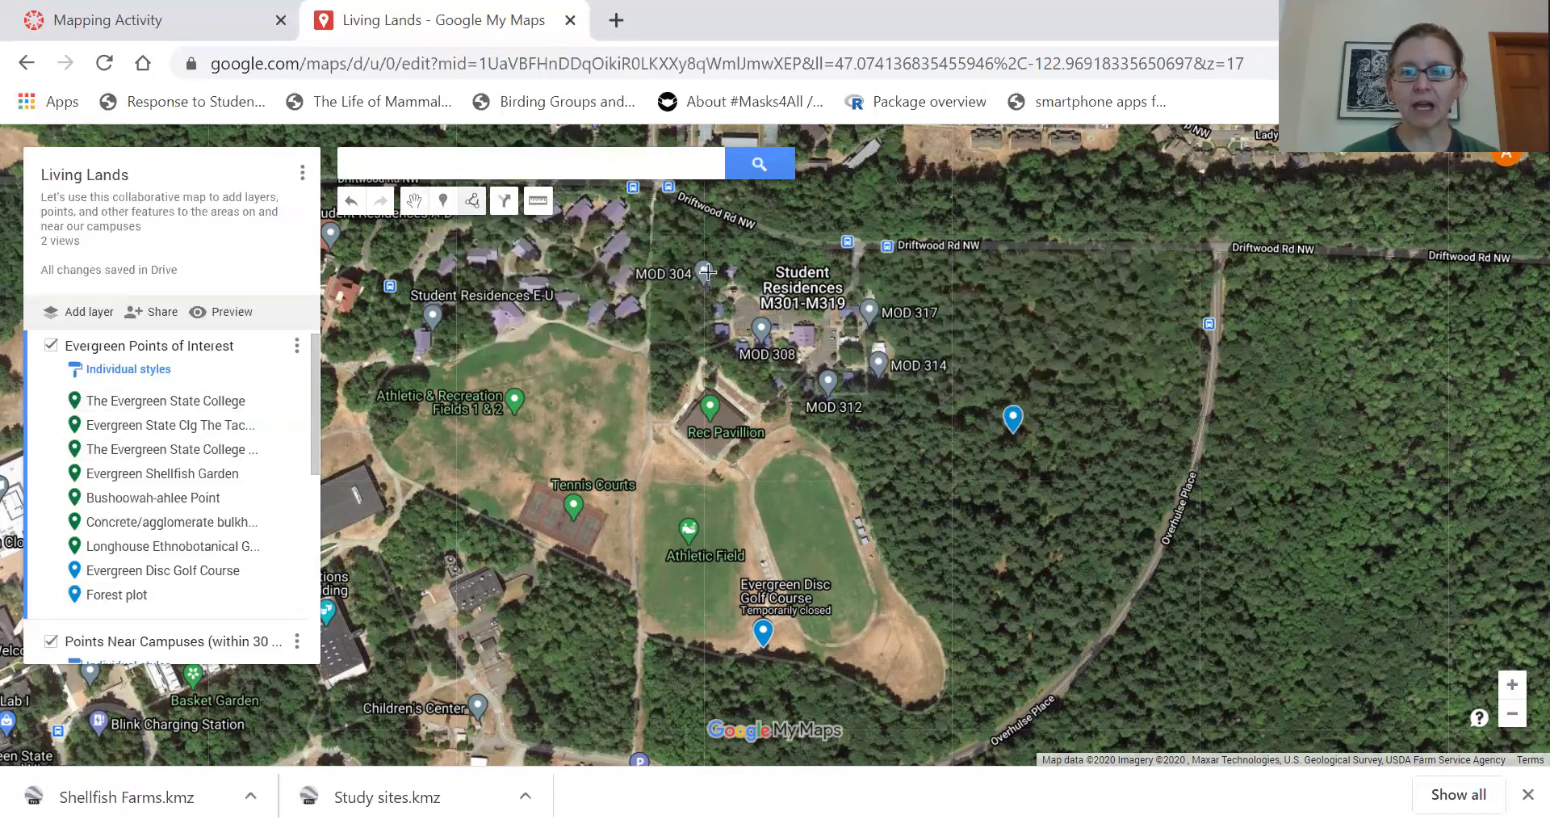
{"action": "left_click", "coordinate": [906, 579]}
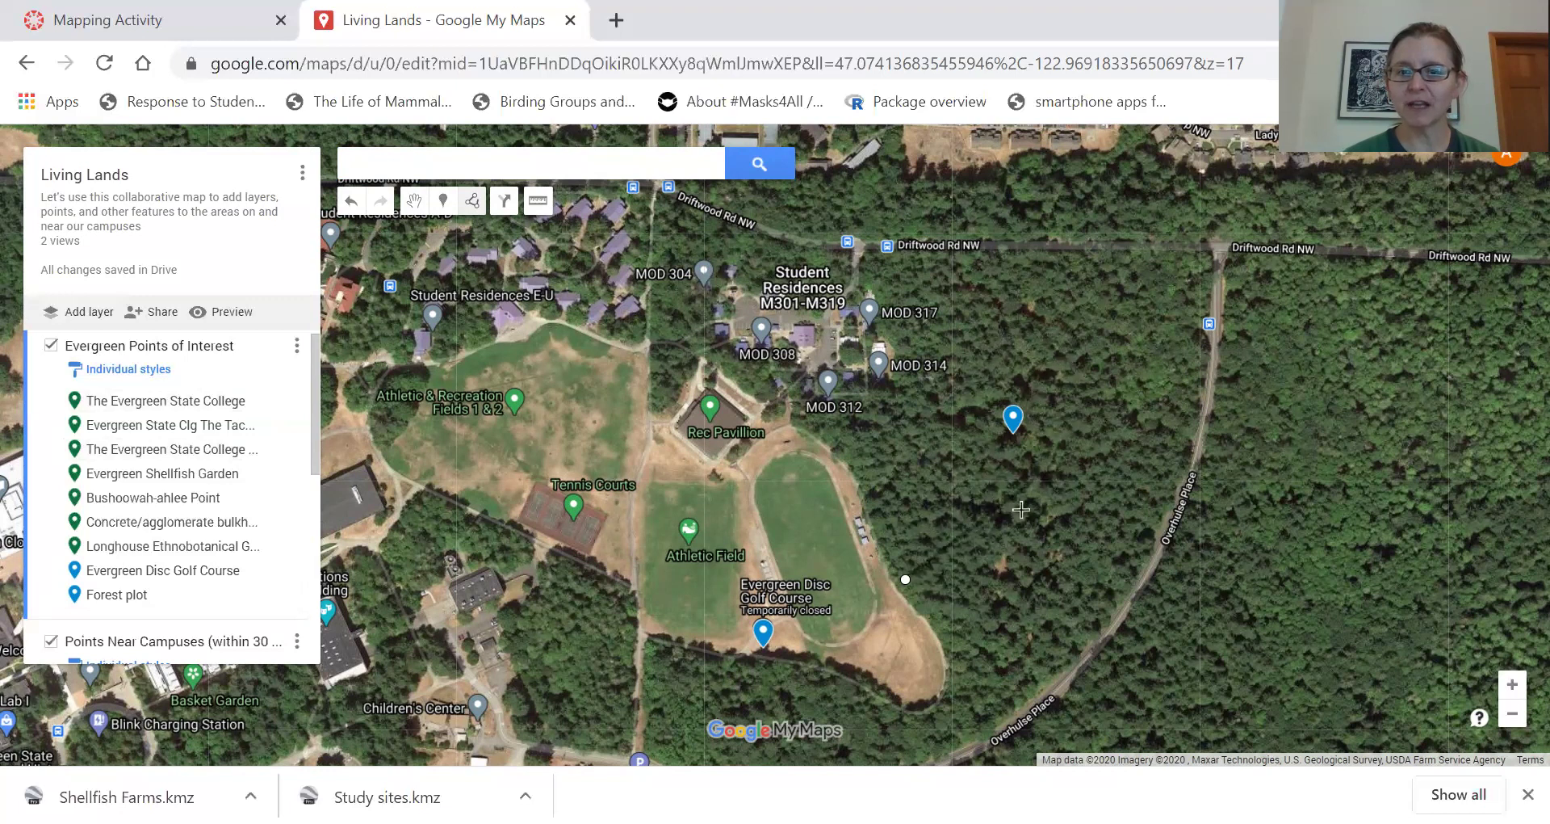
{"action": "left_click", "coordinate": [983, 579]}
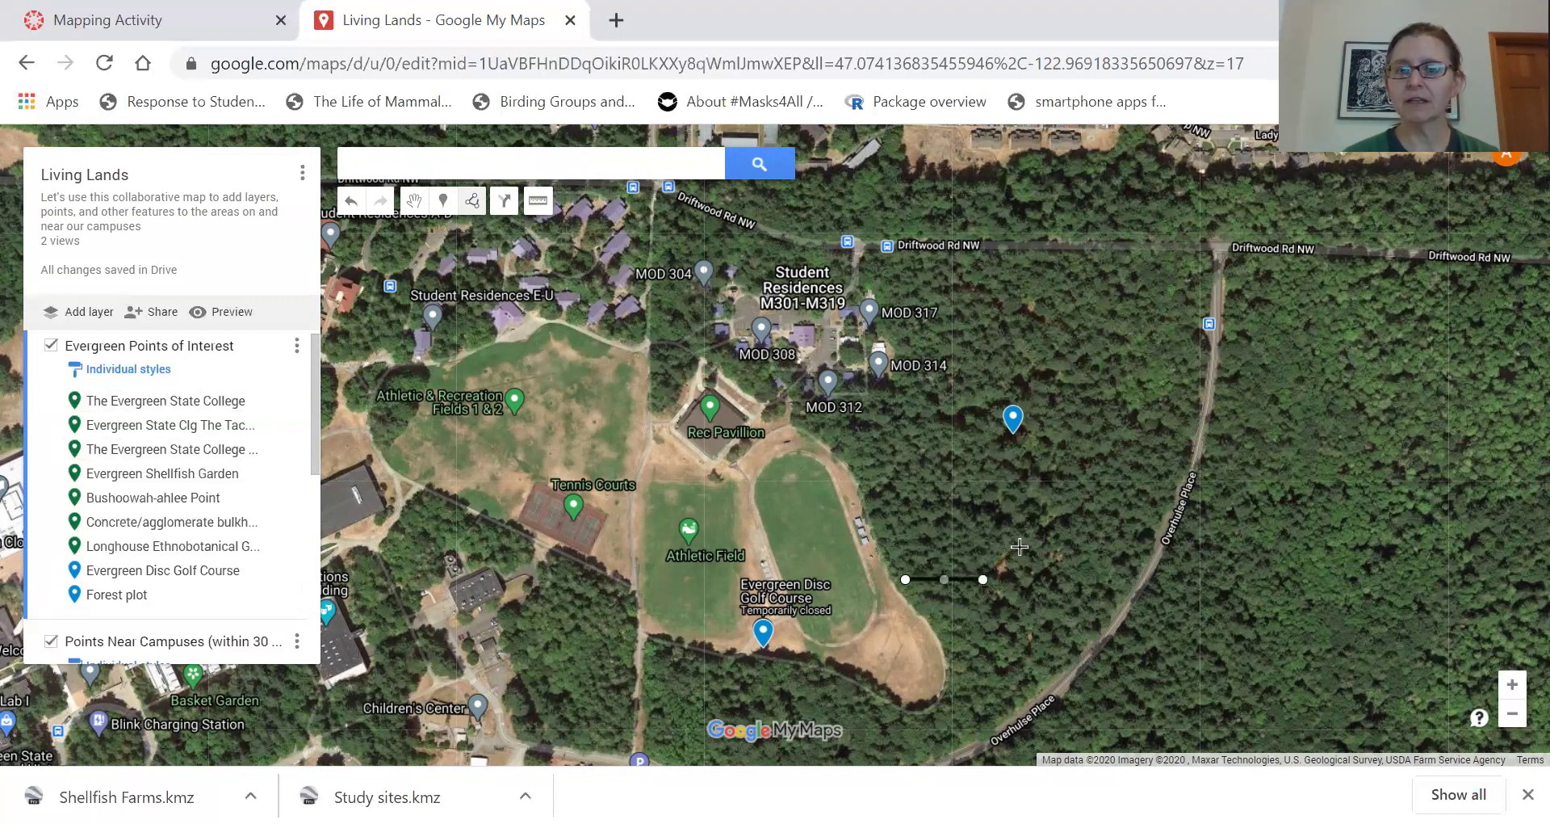
{"action": "left_click", "coordinate": [1019, 546]}
{"action": "left_click", "coordinate": [1061, 486]}
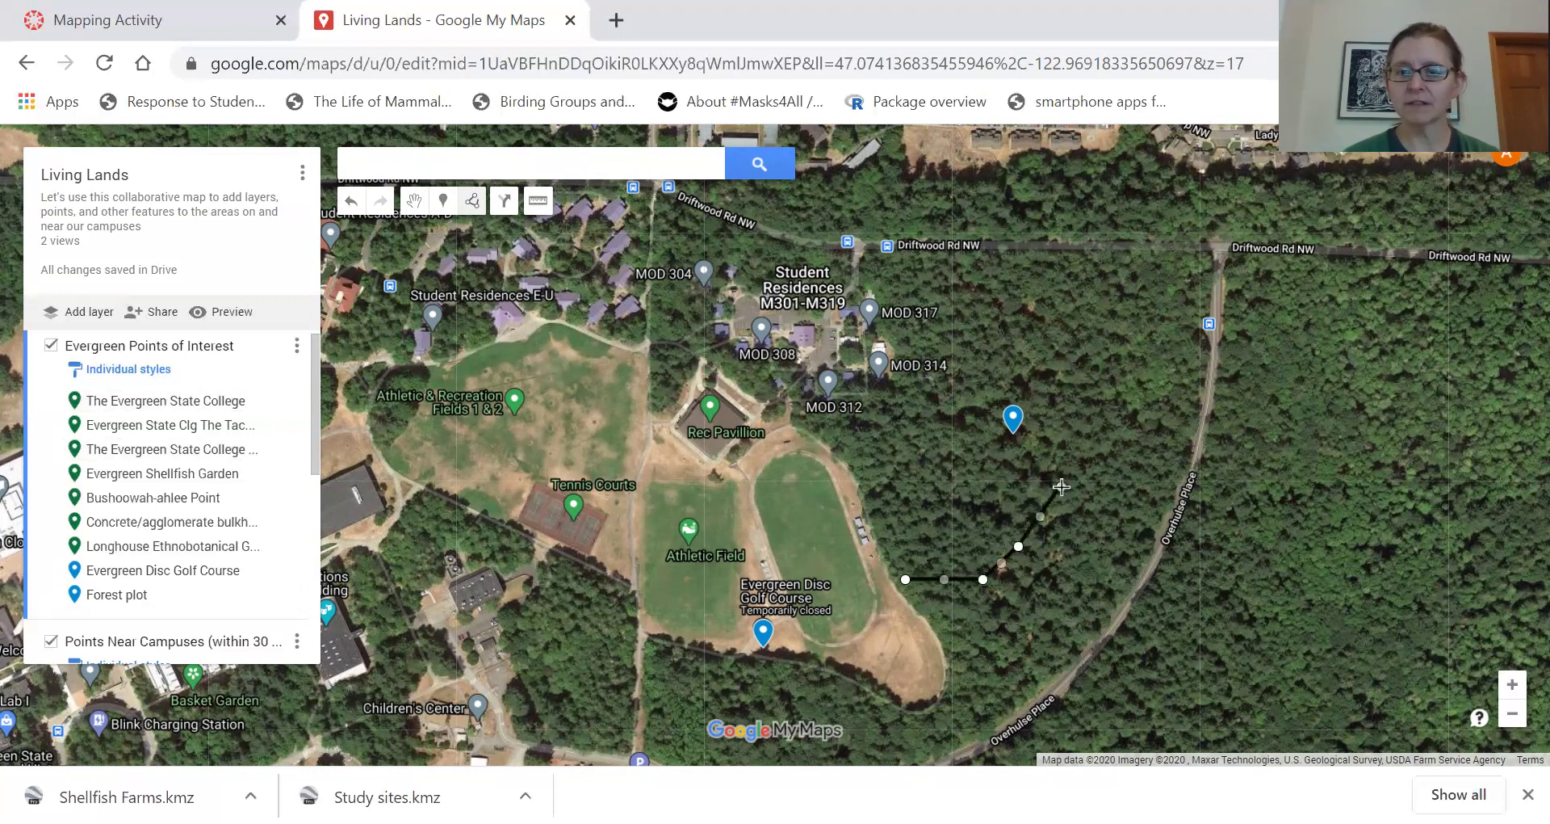
{"action": "left_click", "coordinate": [1099, 464]}
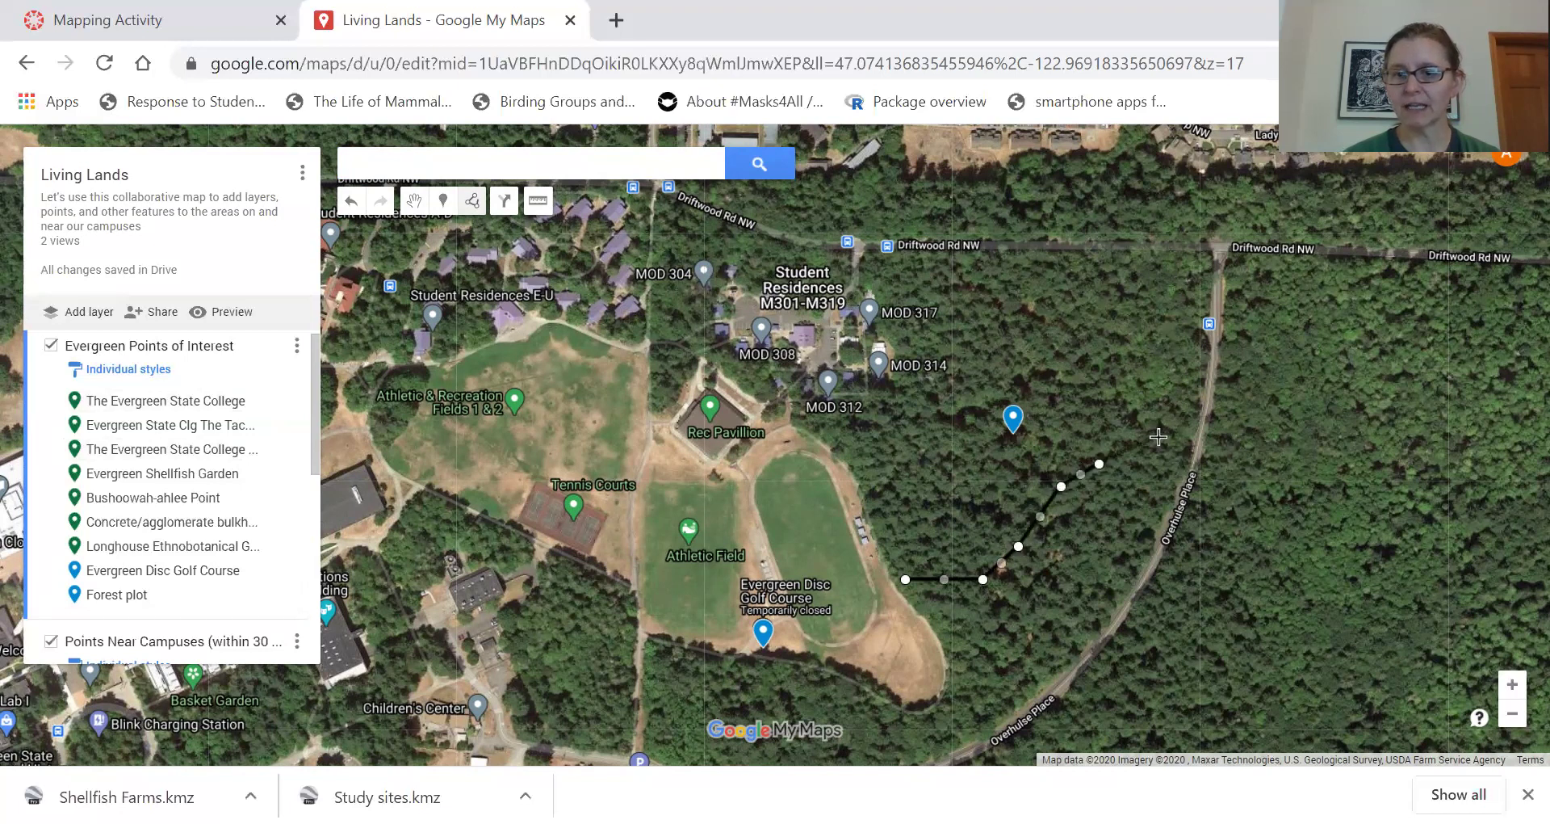
{"action": "double_click", "coordinate": [1159, 436]}
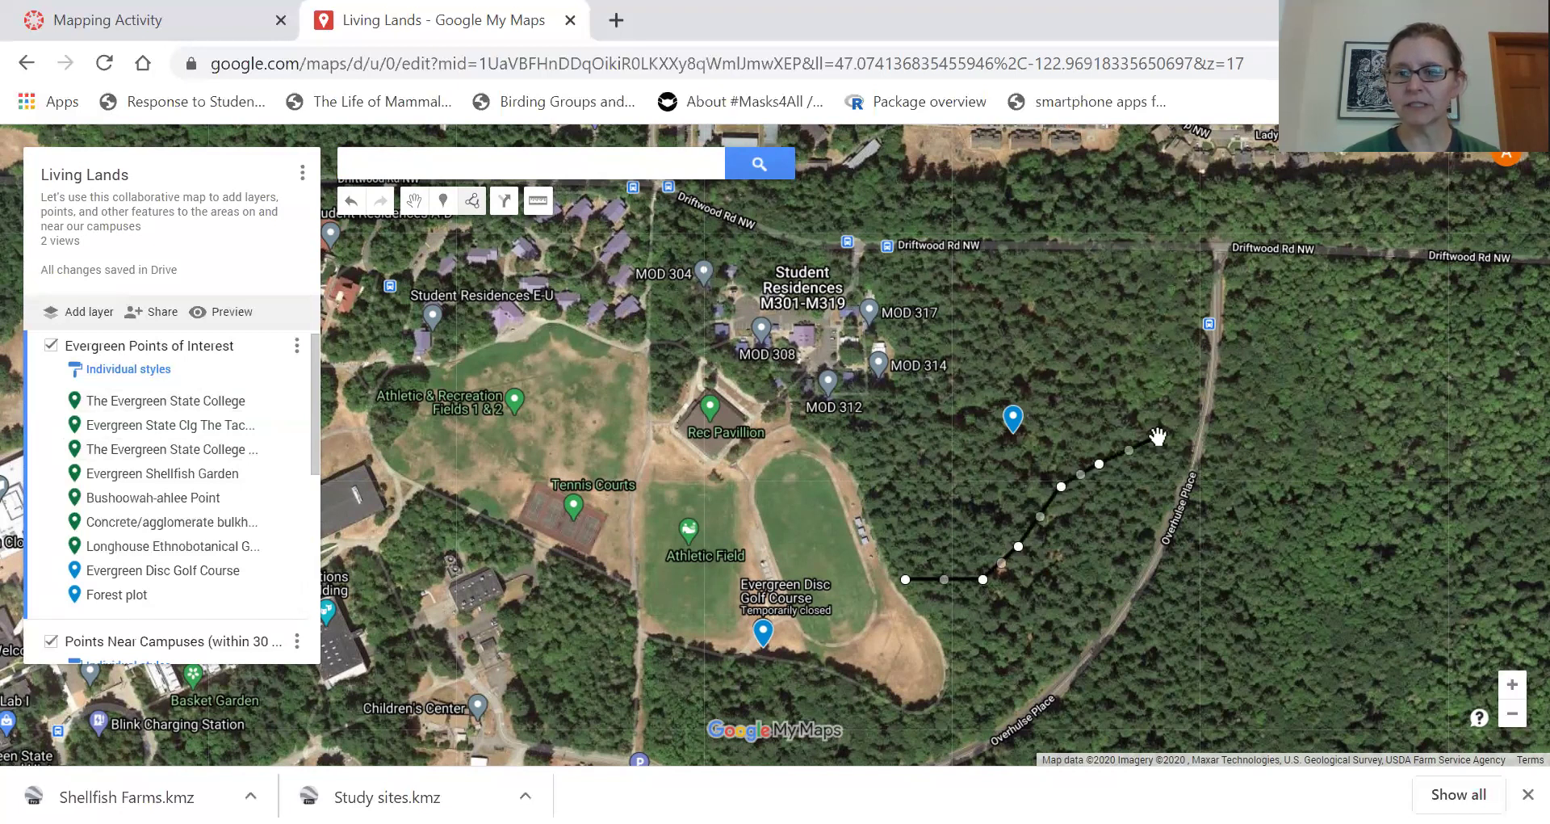
{"action": "scroll", "coordinate": [1158, 436], "scroll_direction": "up", "scroll_amount": 1}
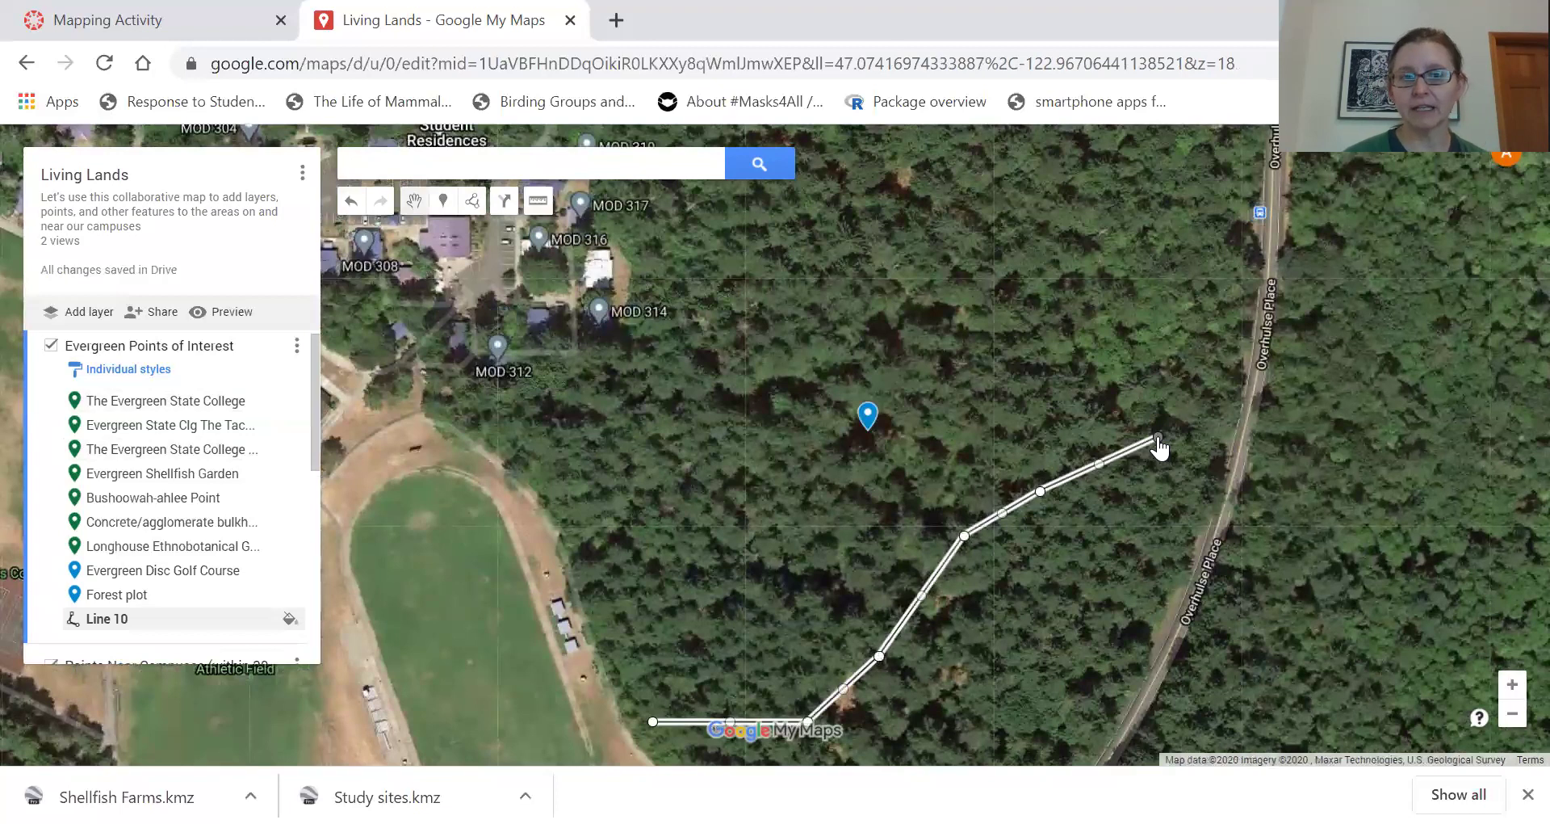
{"action": "left_click", "coordinate": [204, 622]}
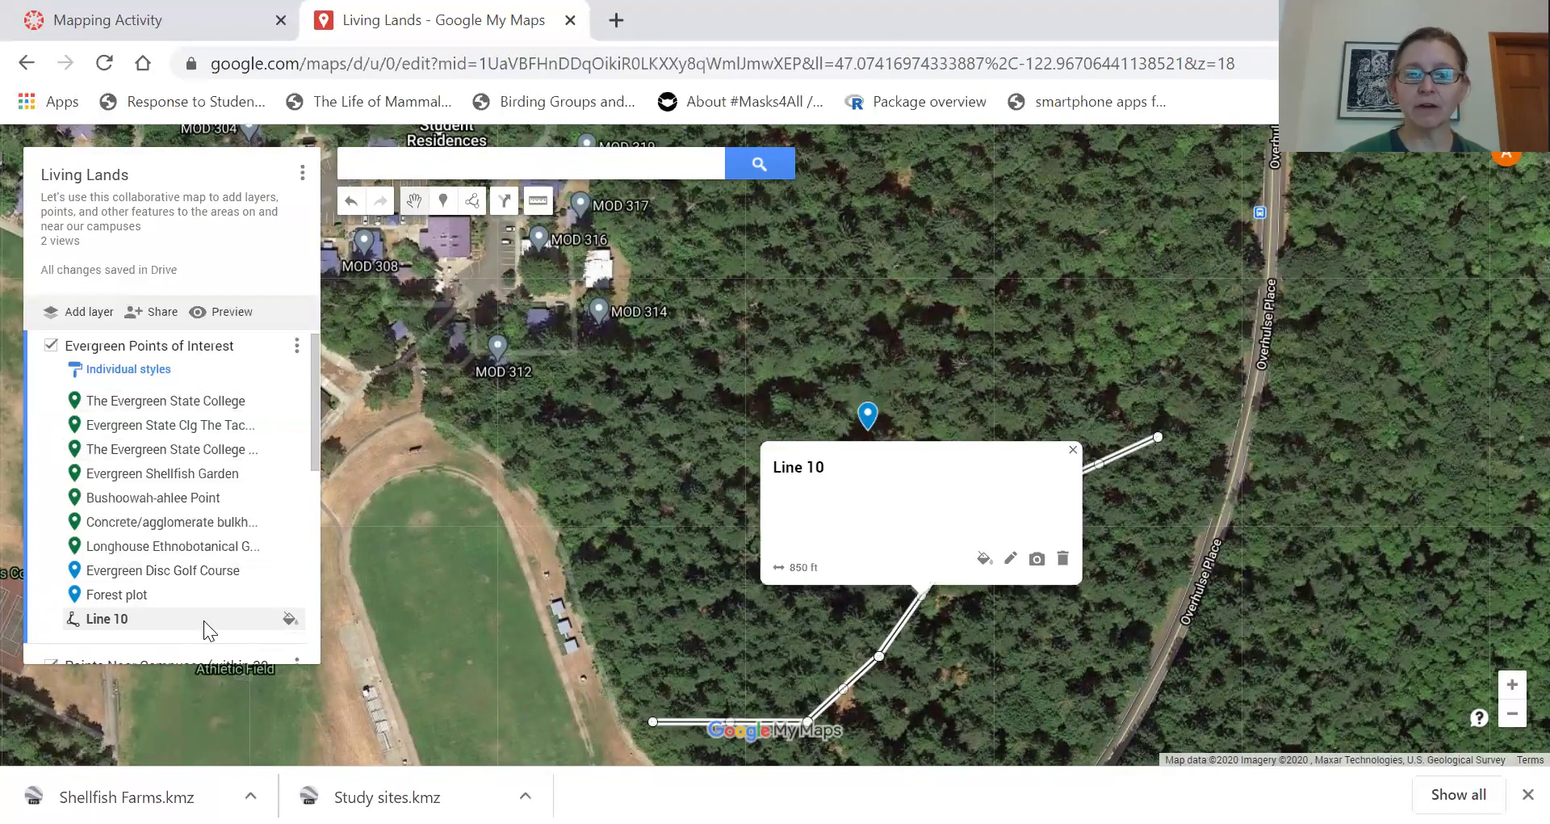
{"action": "left_click", "coordinate": [1073, 450]}
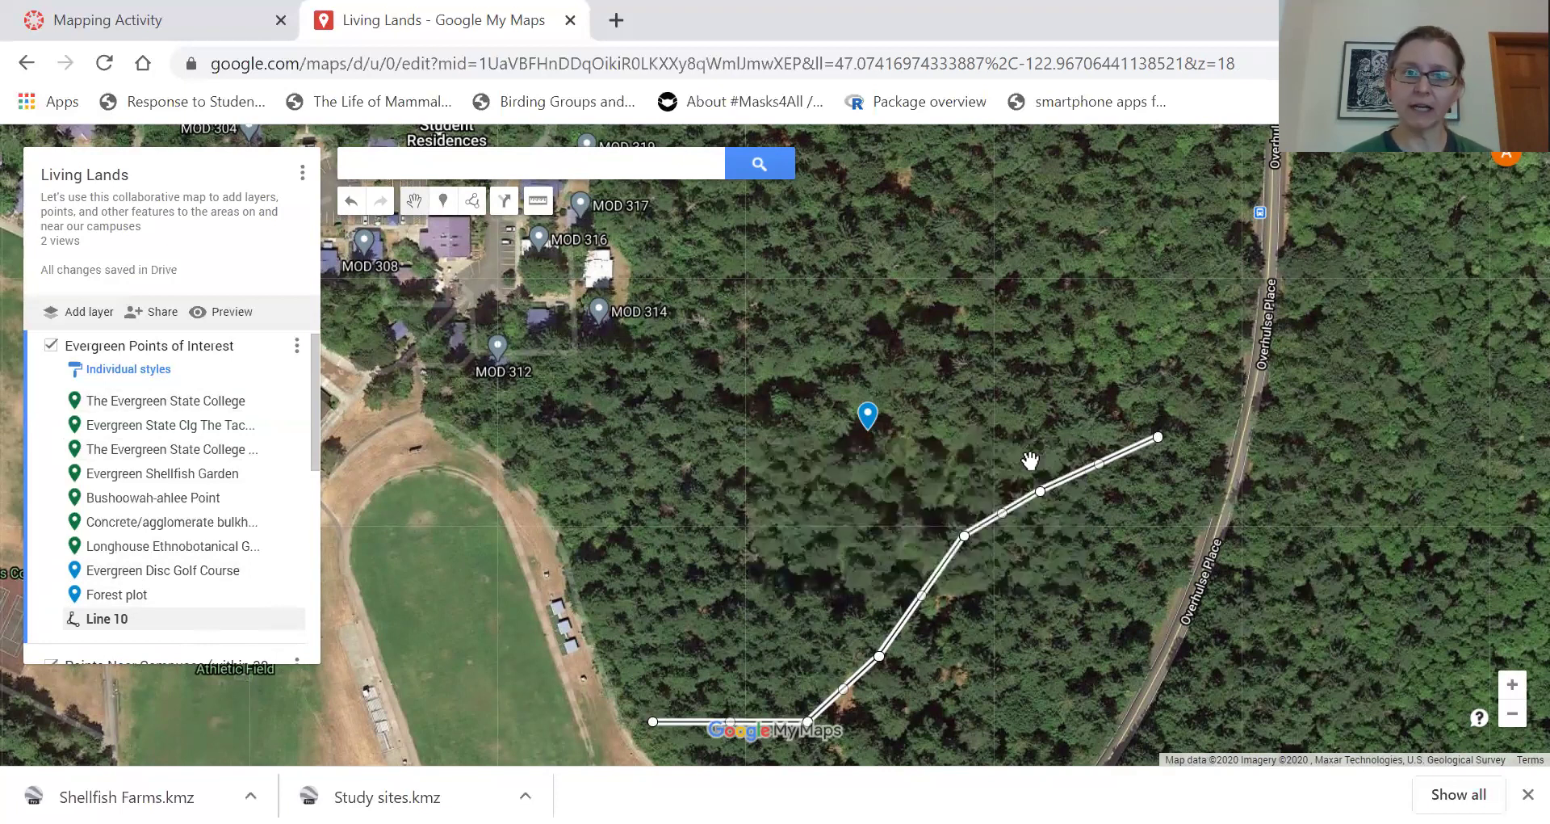
Step: Draw a four-sided shape of about 0.65 acres in the forest southwest of the Forest plot marker, save it with its default name and close its details
{"action": "left_click", "coordinate": [475, 202]}
{"action": "left_click", "coordinate": [731, 604]}
{"action": "left_click", "coordinate": [858, 551]}
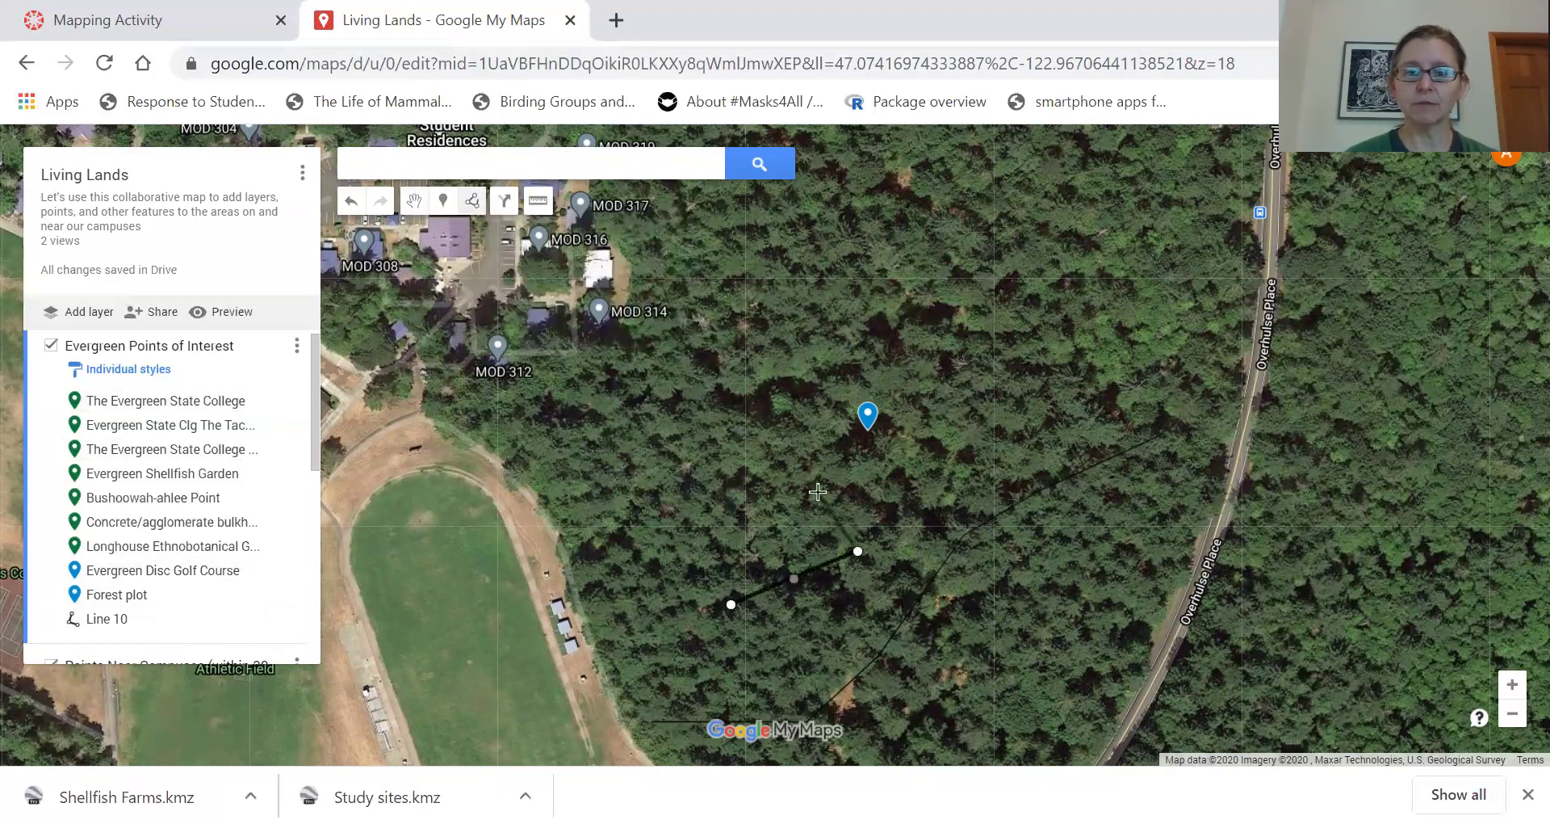
{"action": "left_click", "coordinate": [822, 453]}
{"action": "left_click", "coordinate": [688, 505]}
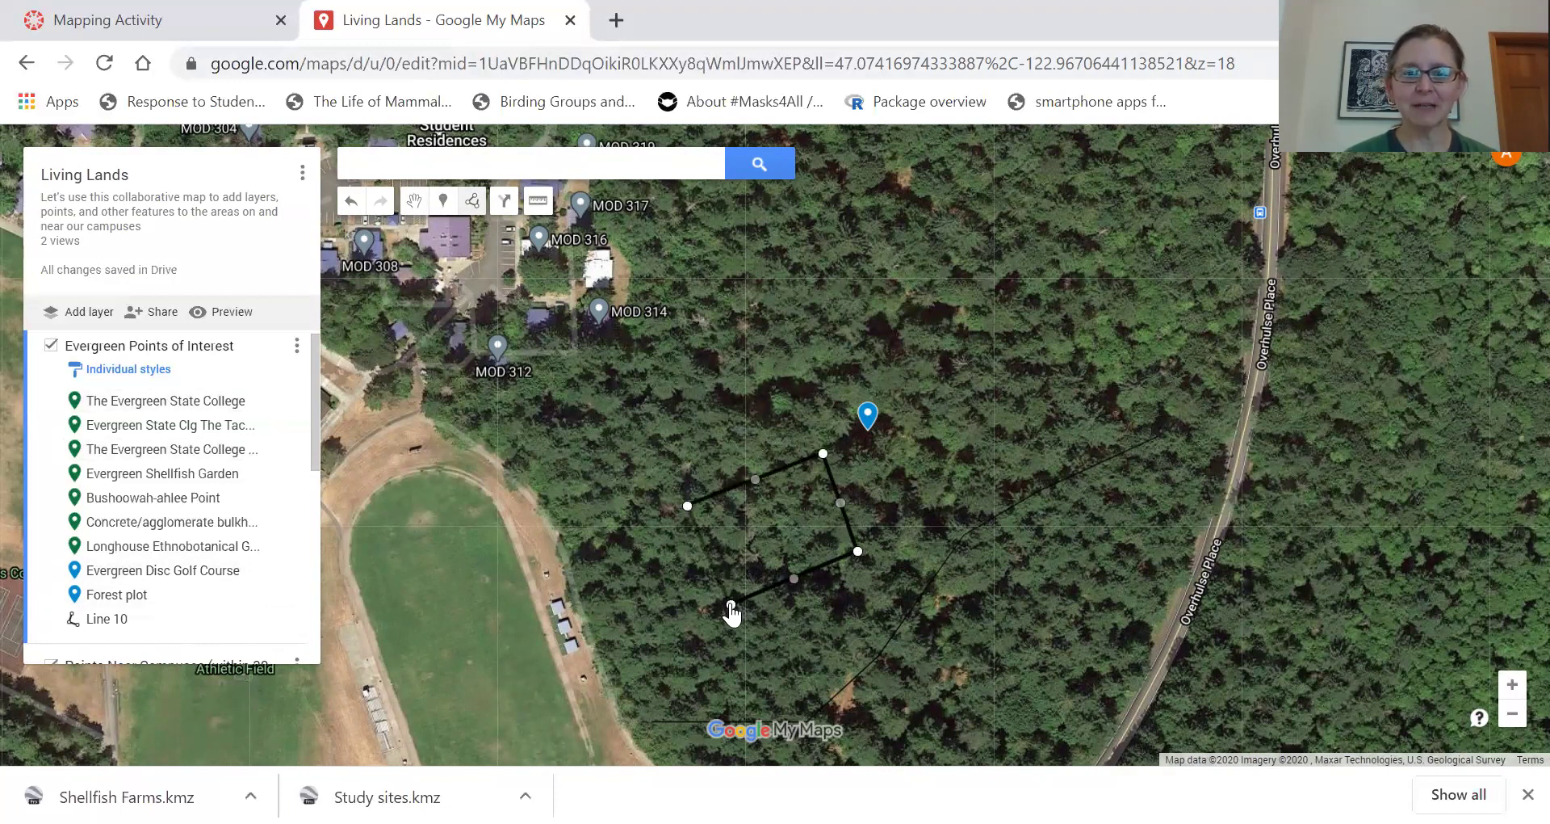
{"action": "left_click", "coordinate": [731, 606]}
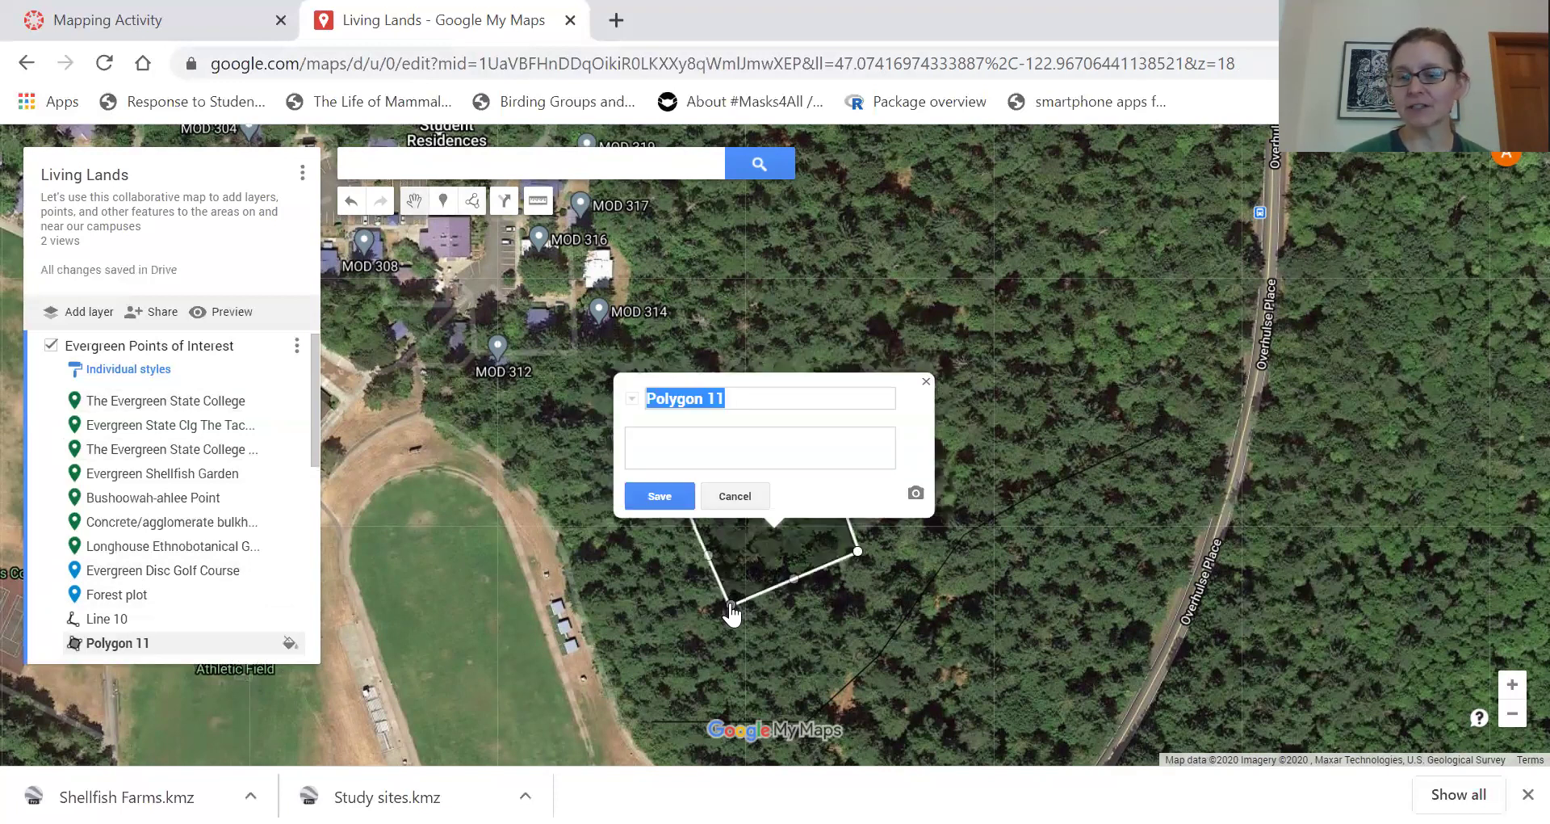
{"action": "left_click", "coordinate": [654, 493]}
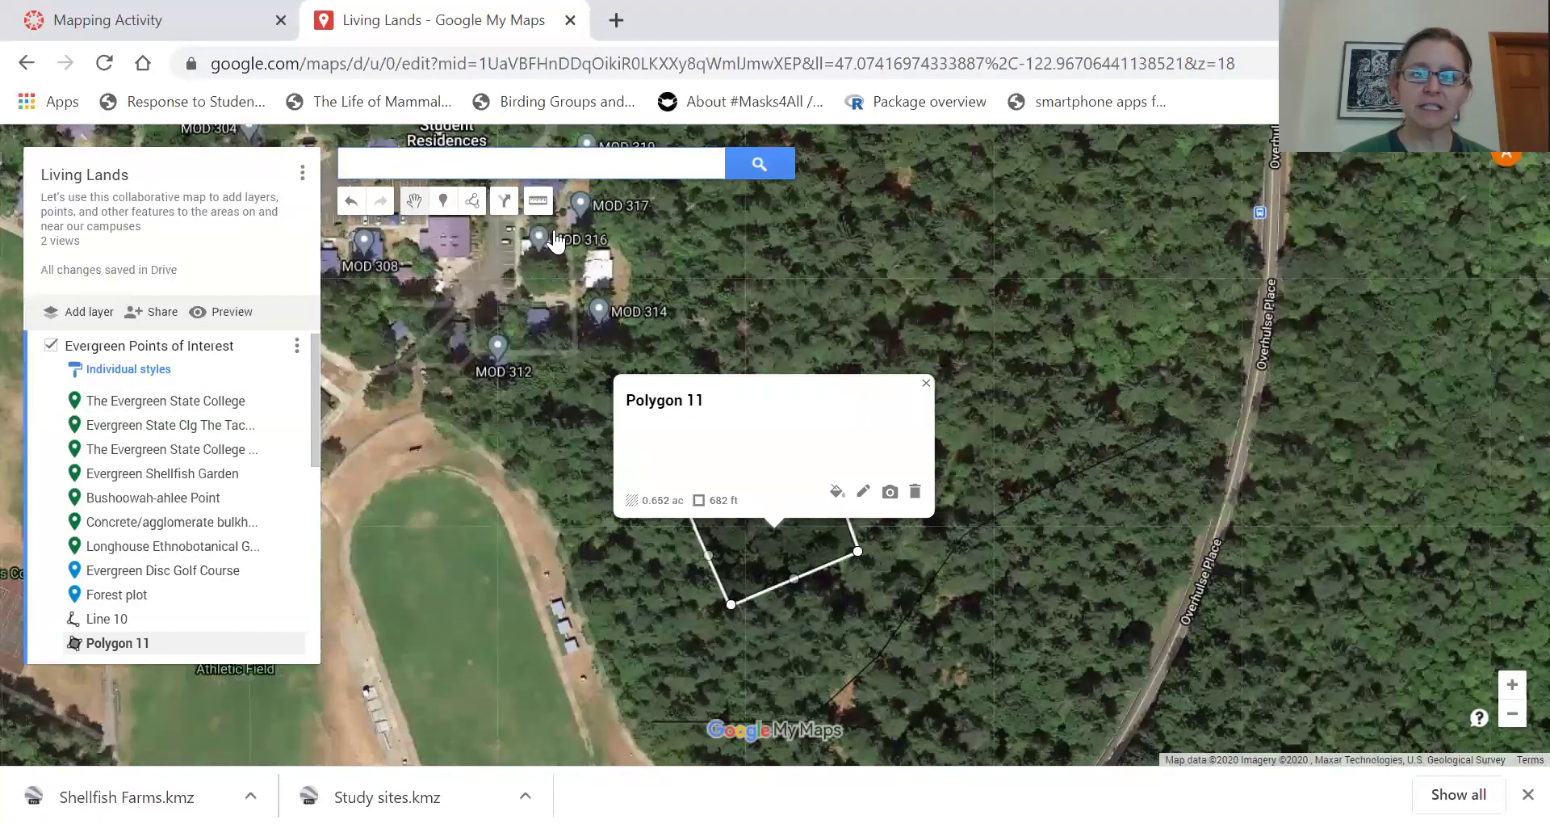
{"action": "left_click", "coordinate": [926, 383]}
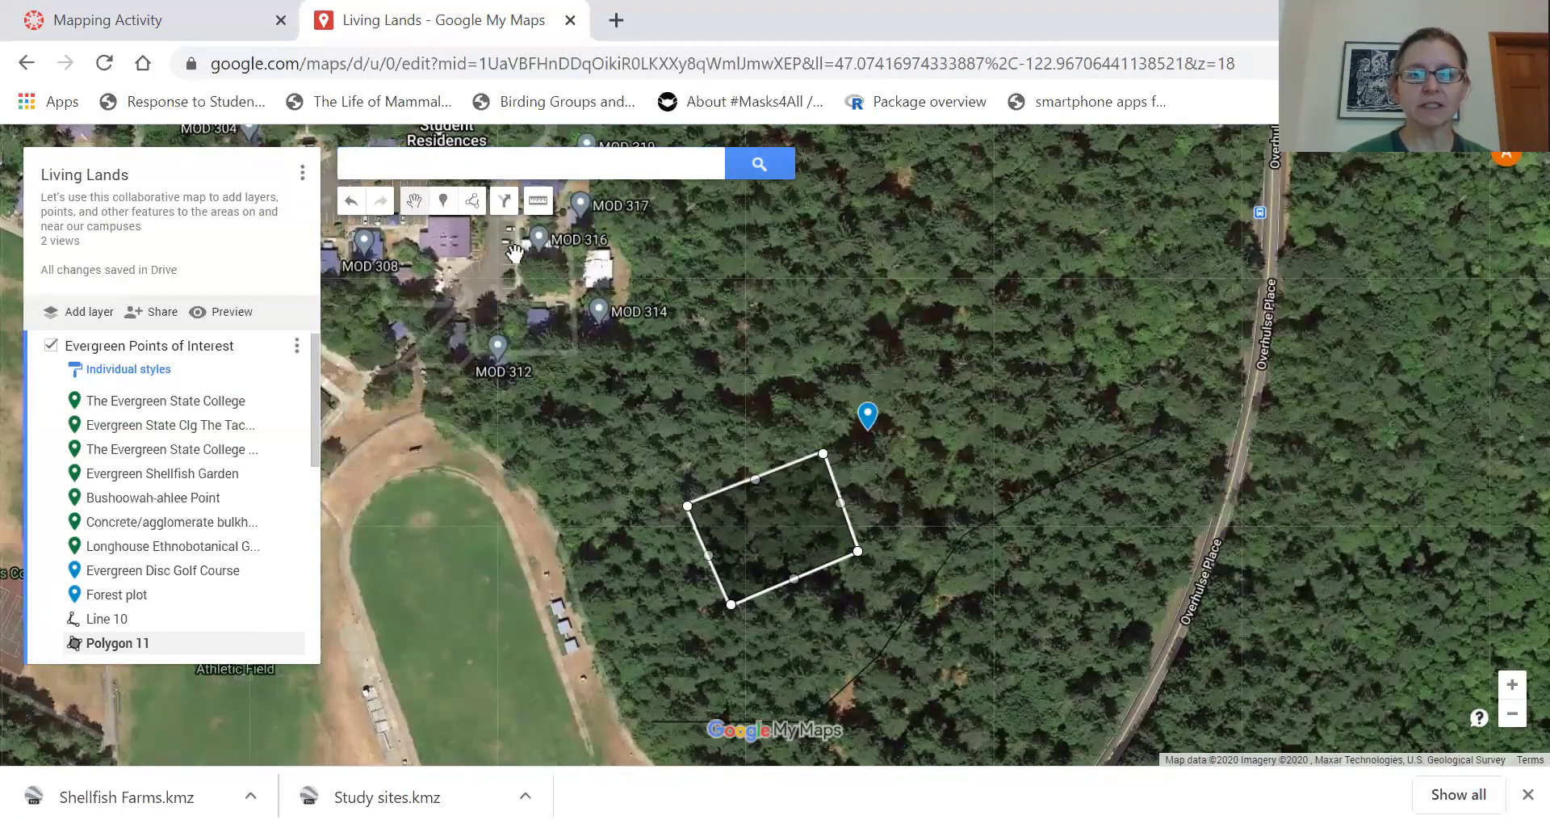
Step: Measure the distance from the polygon's northeast edge to the Forest plot marker, and leave the measuring tool
{"action": "left_click", "coordinate": [546, 201]}
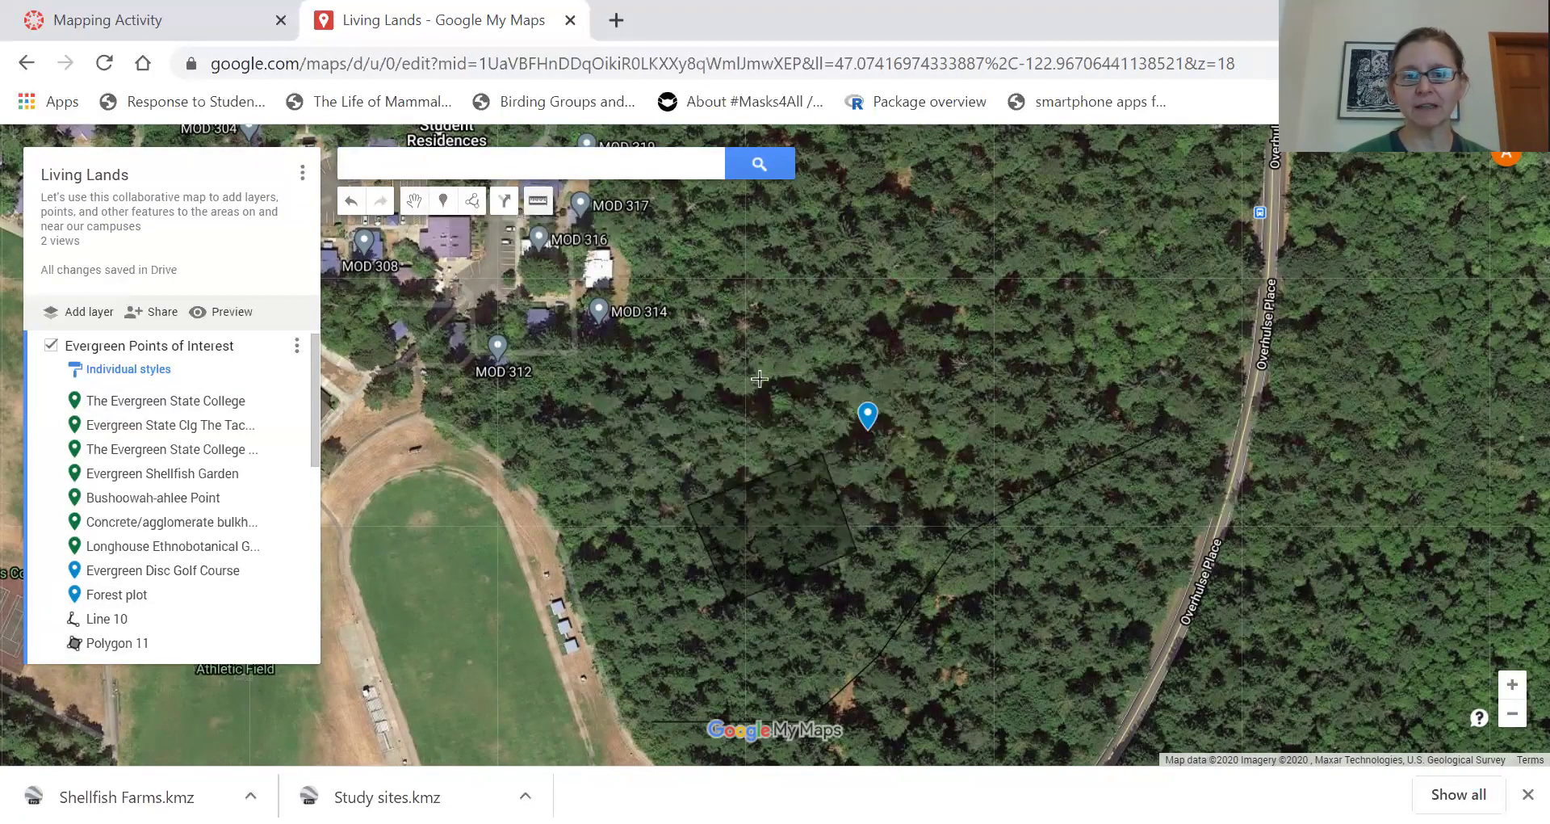
{"action": "left_click", "coordinate": [834, 477]}
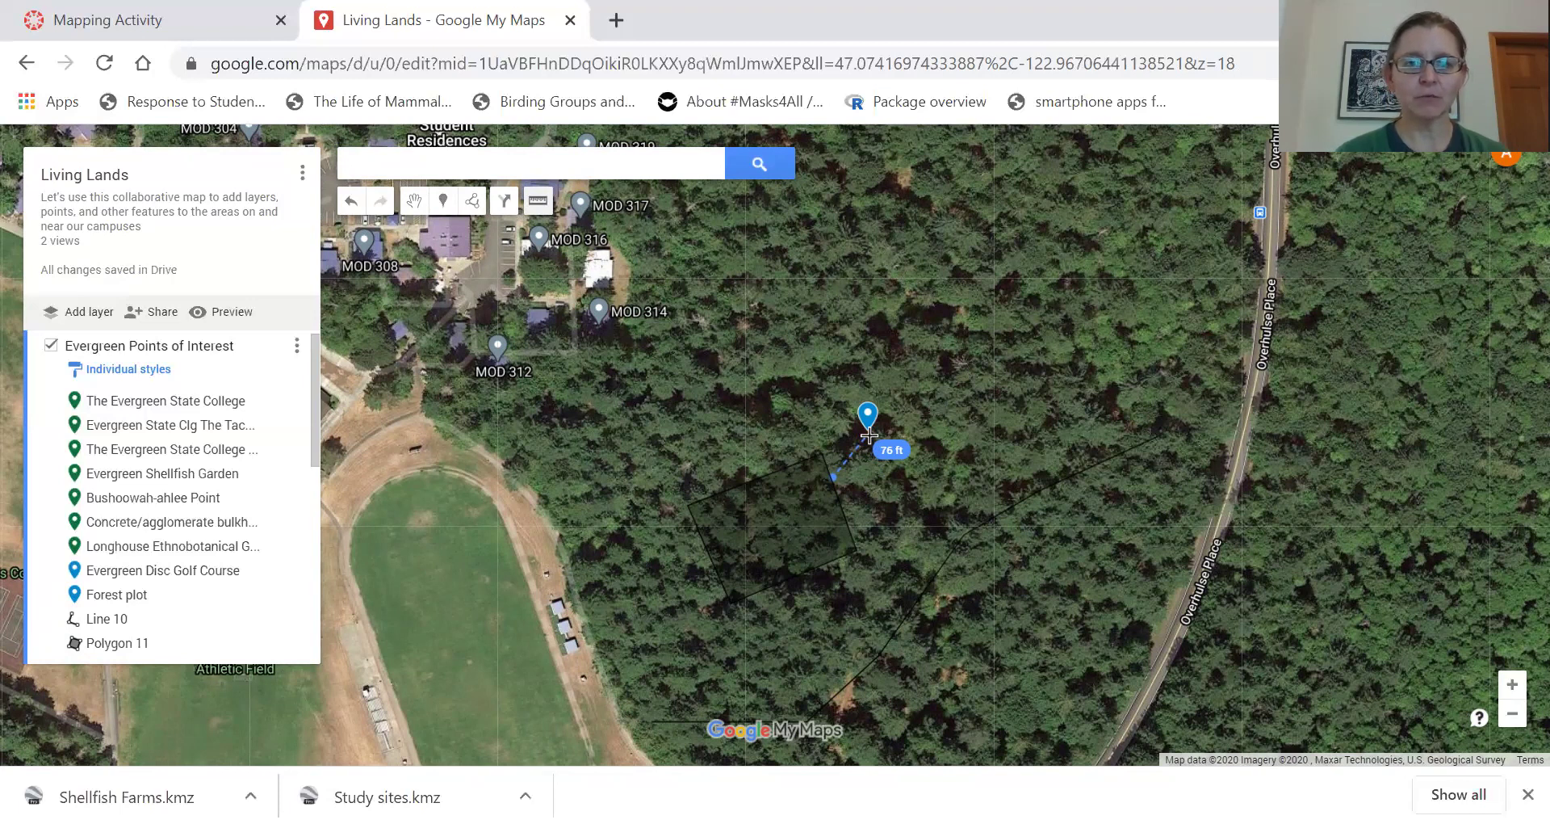
{"action": "left_click", "coordinate": [868, 430]}
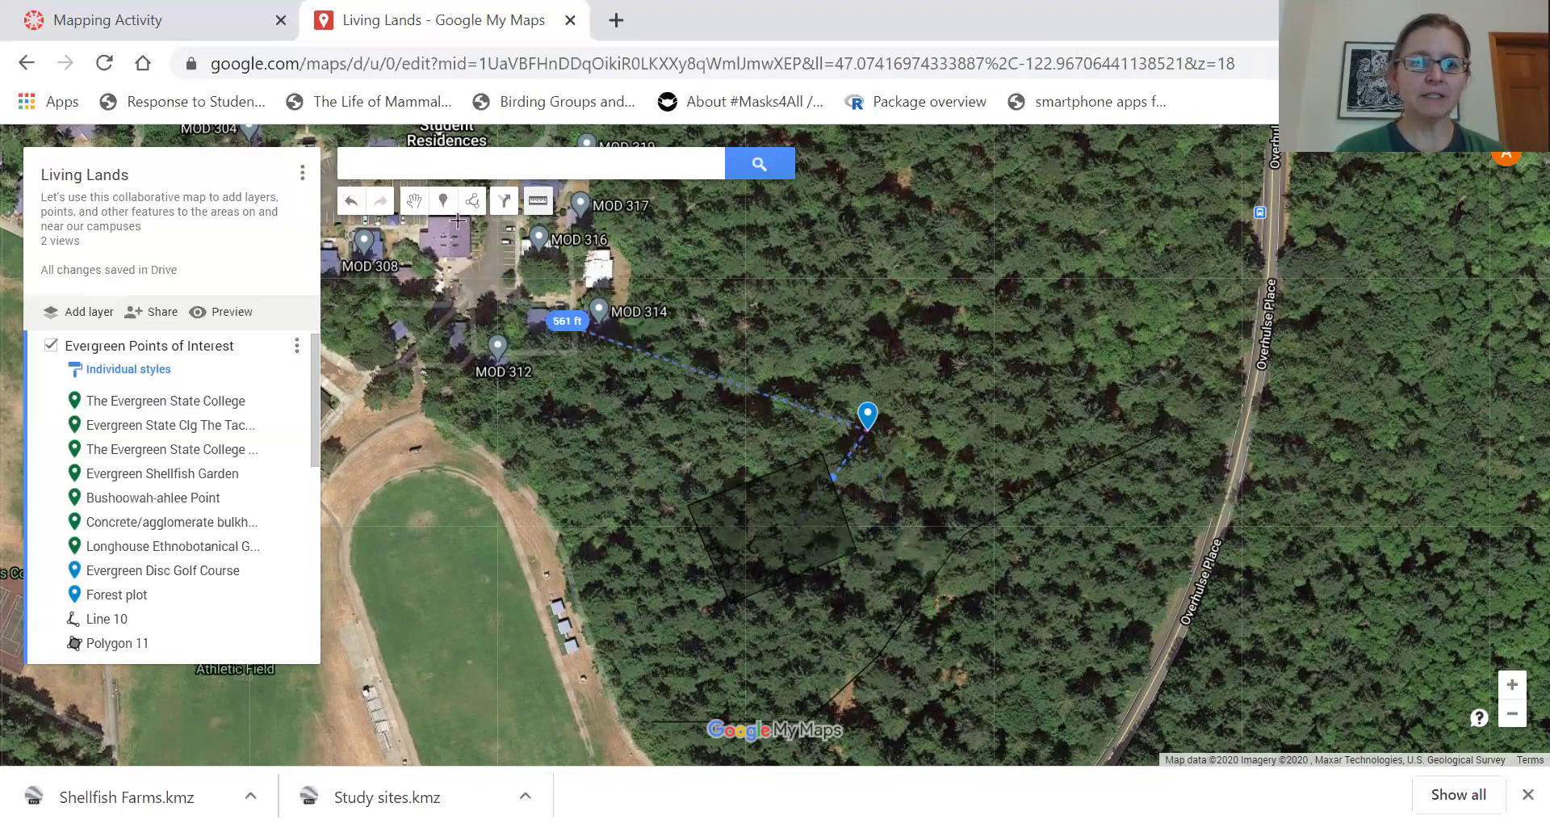
{"action": "left_click", "coordinate": [414, 200]}
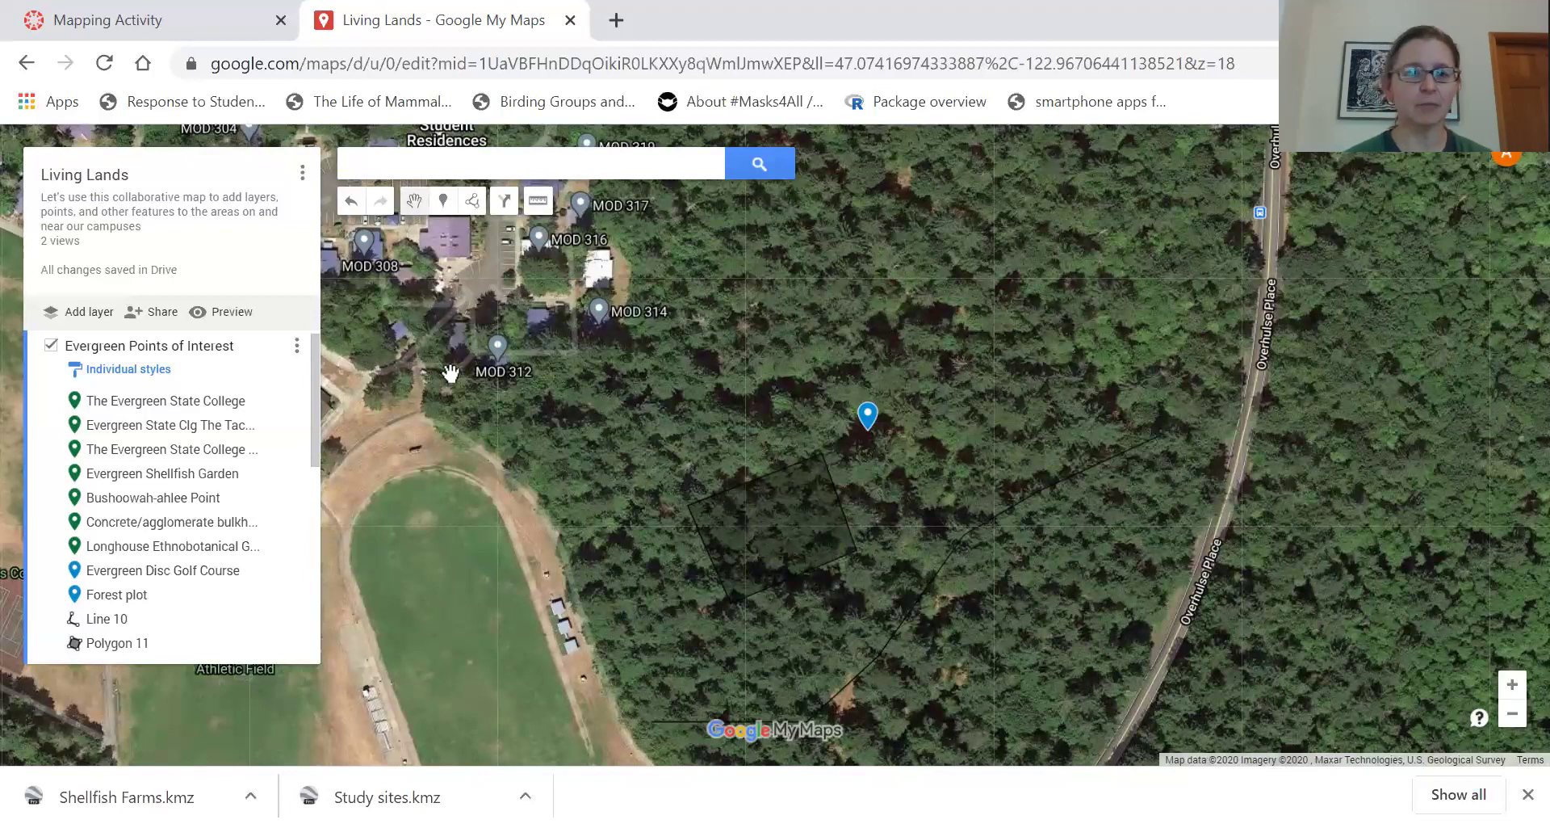
Step: Add a new layer to the map and name it "Campus Gardens"
{"action": "left_click_drag", "start_coordinate": [315, 411], "coordinate": [309, 453]}
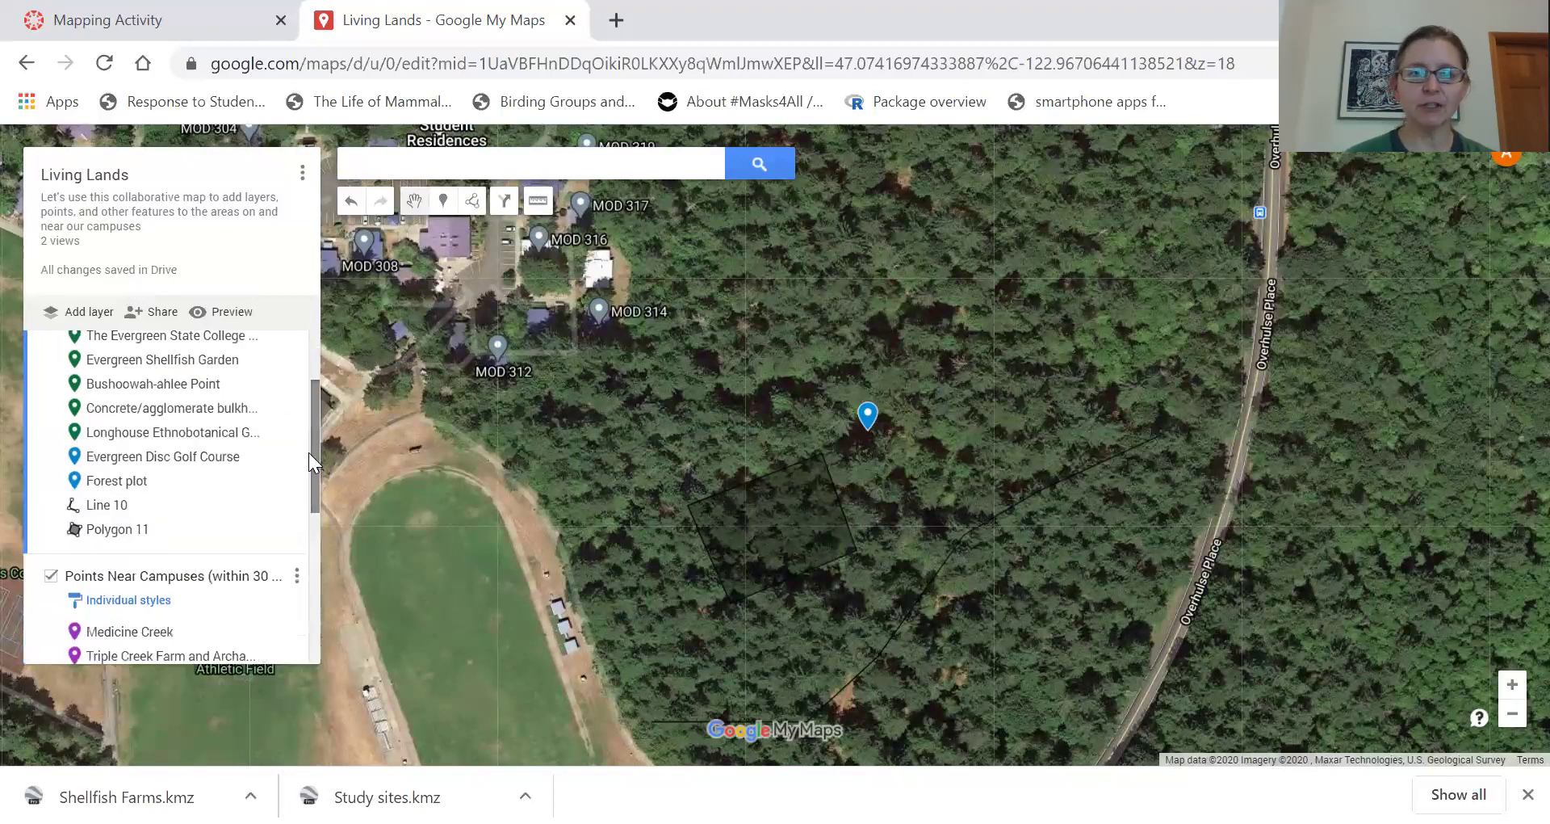
{"action": "left_click", "coordinate": [1512, 713]}
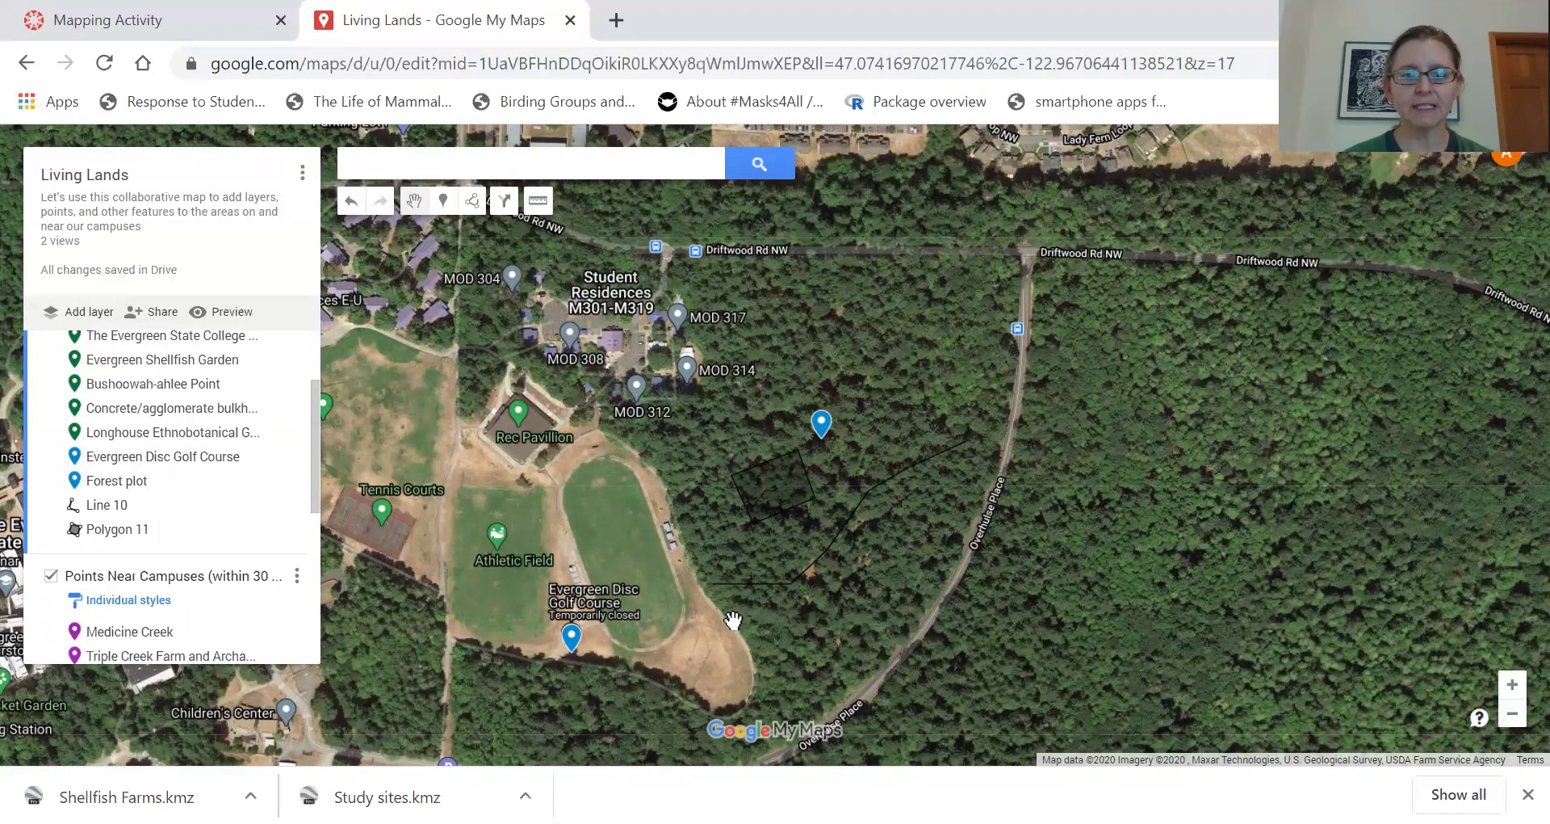
{"action": "left_click_drag", "start_coordinate": [767, 636], "coordinate": [1122, 595]}
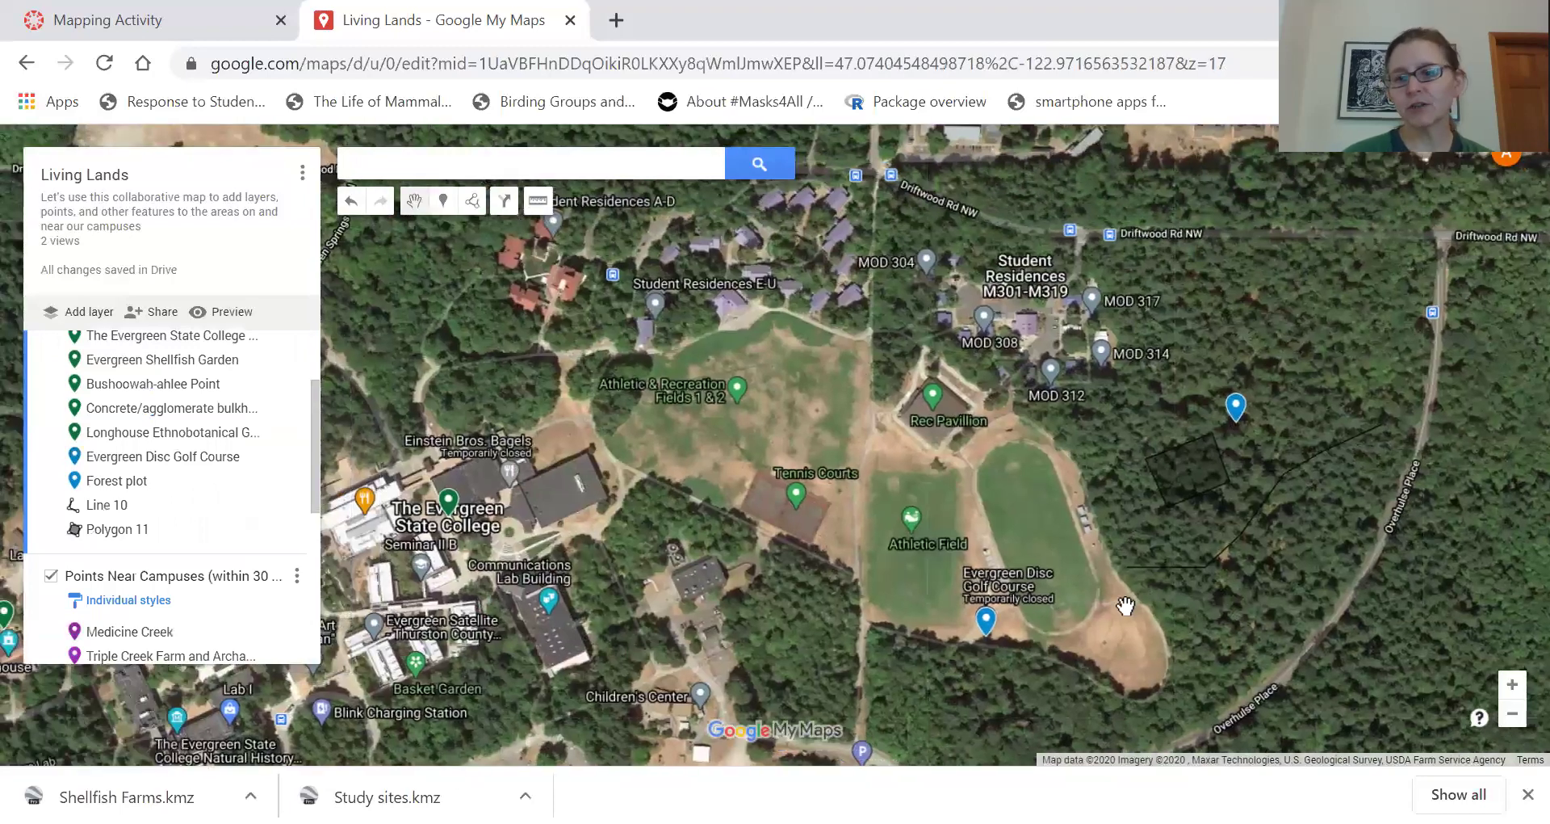
{"action": "left_click", "coordinate": [1512, 714]}
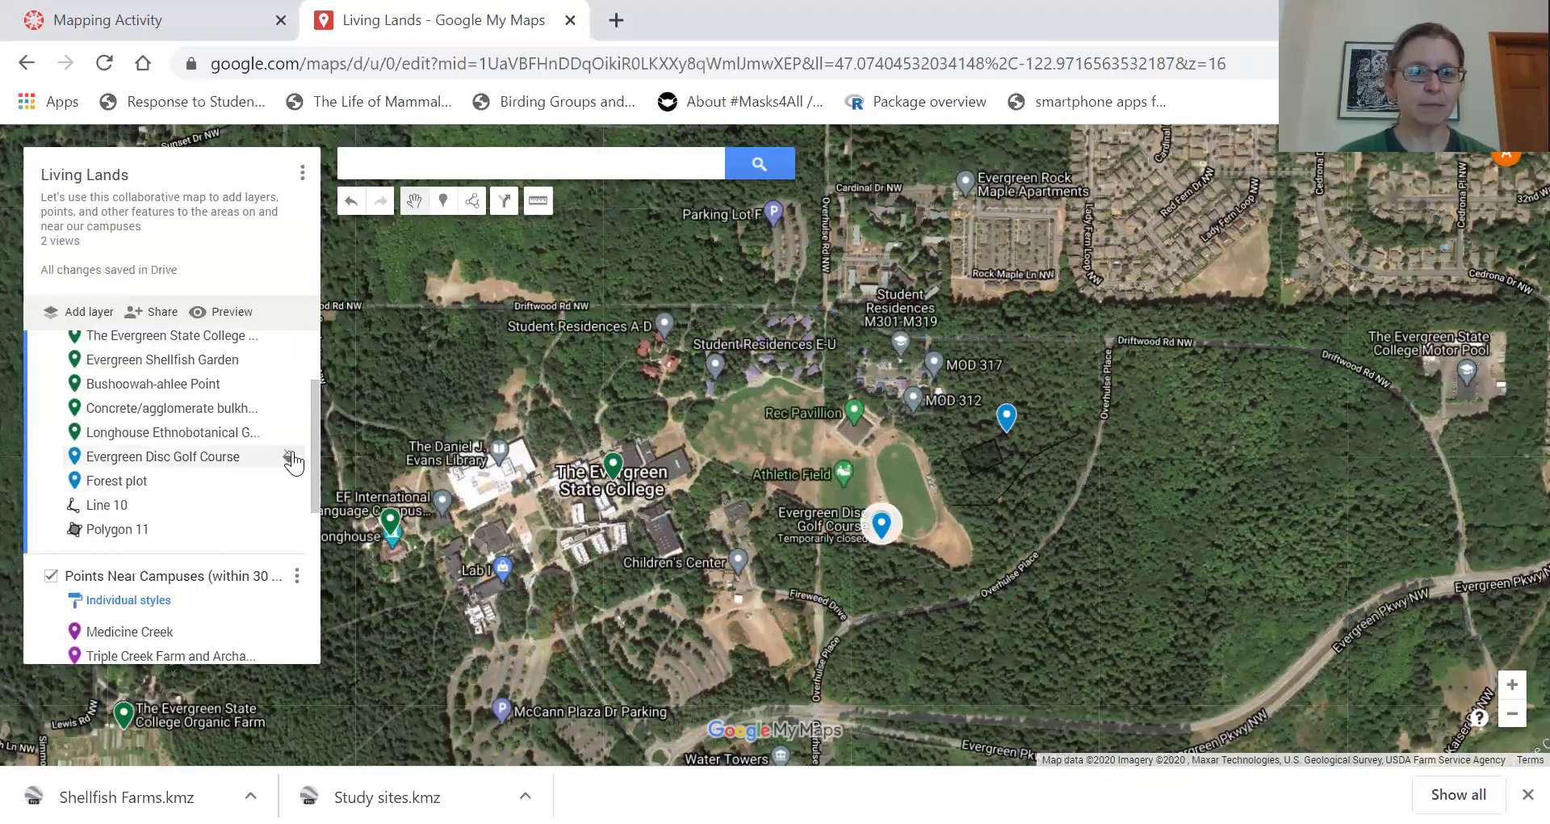
{"action": "left_click_drag", "start_coordinate": [311, 444], "coordinate": [317, 617]}
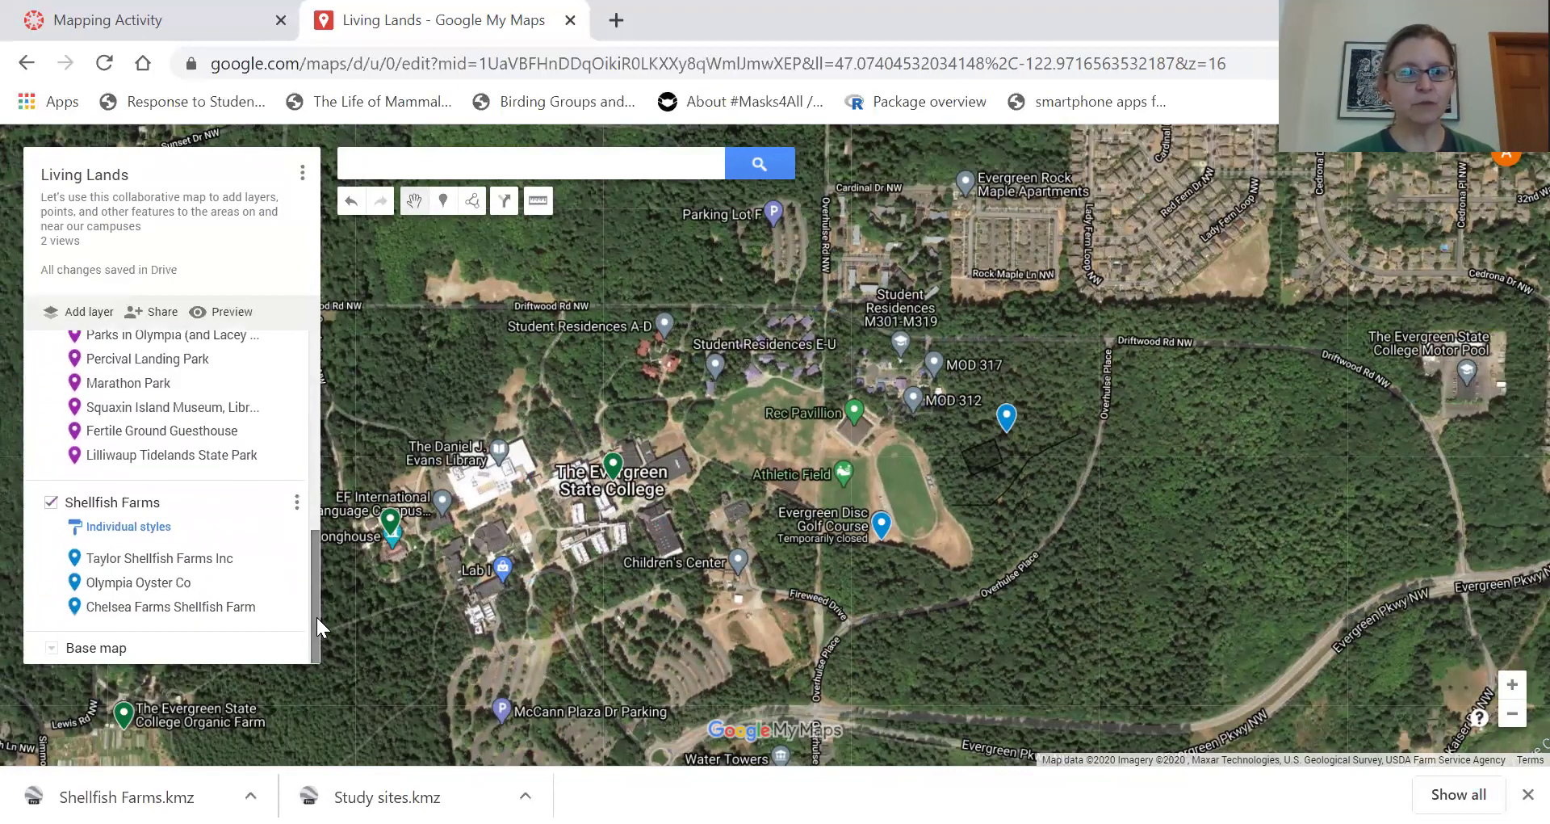
{"action": "left_click", "coordinate": [72, 321]}
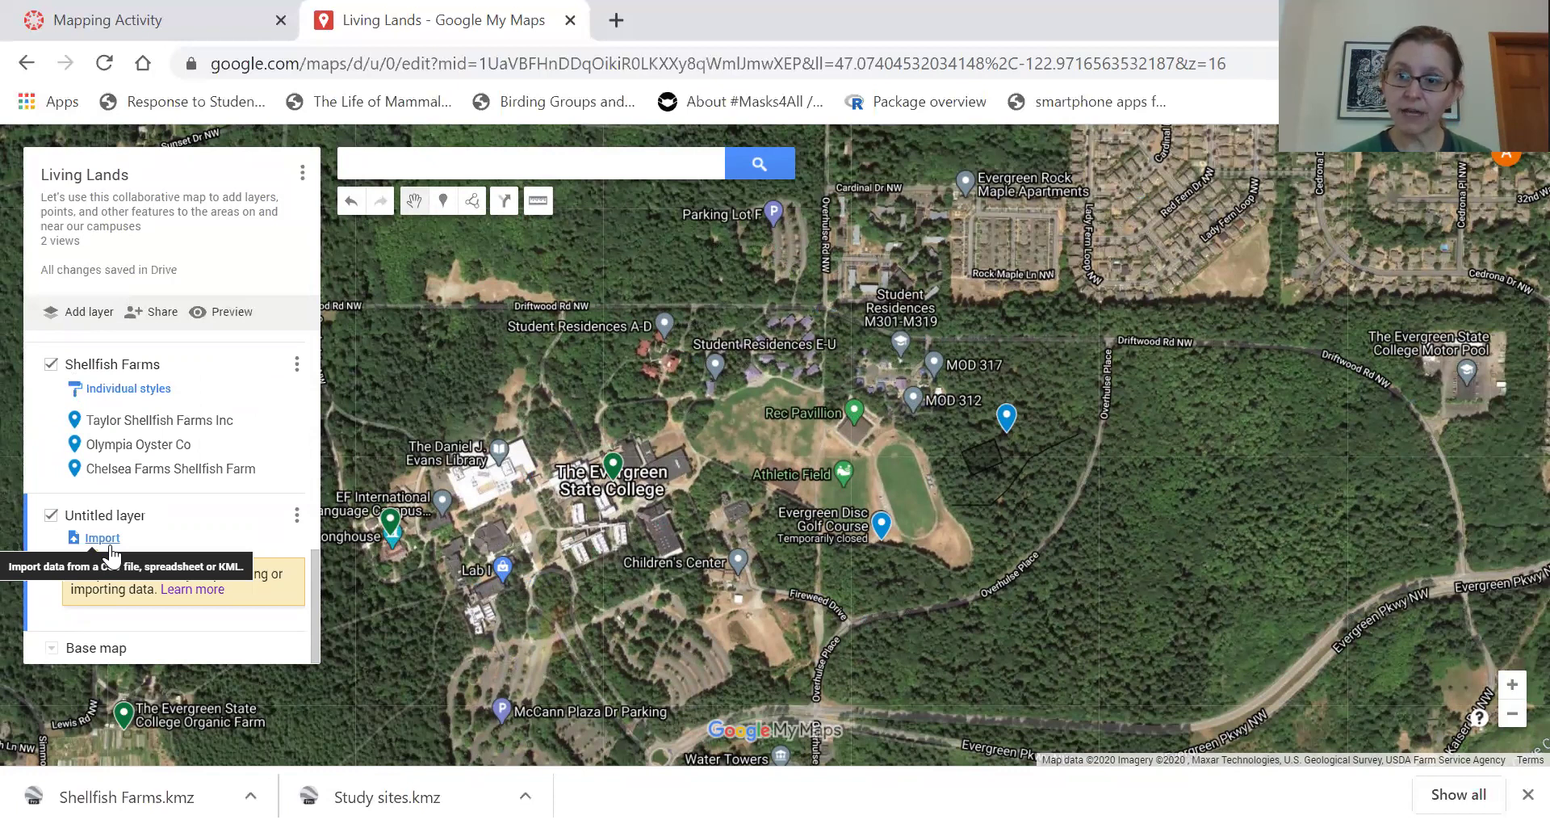
{"action": "left_click", "coordinate": [120, 519]}
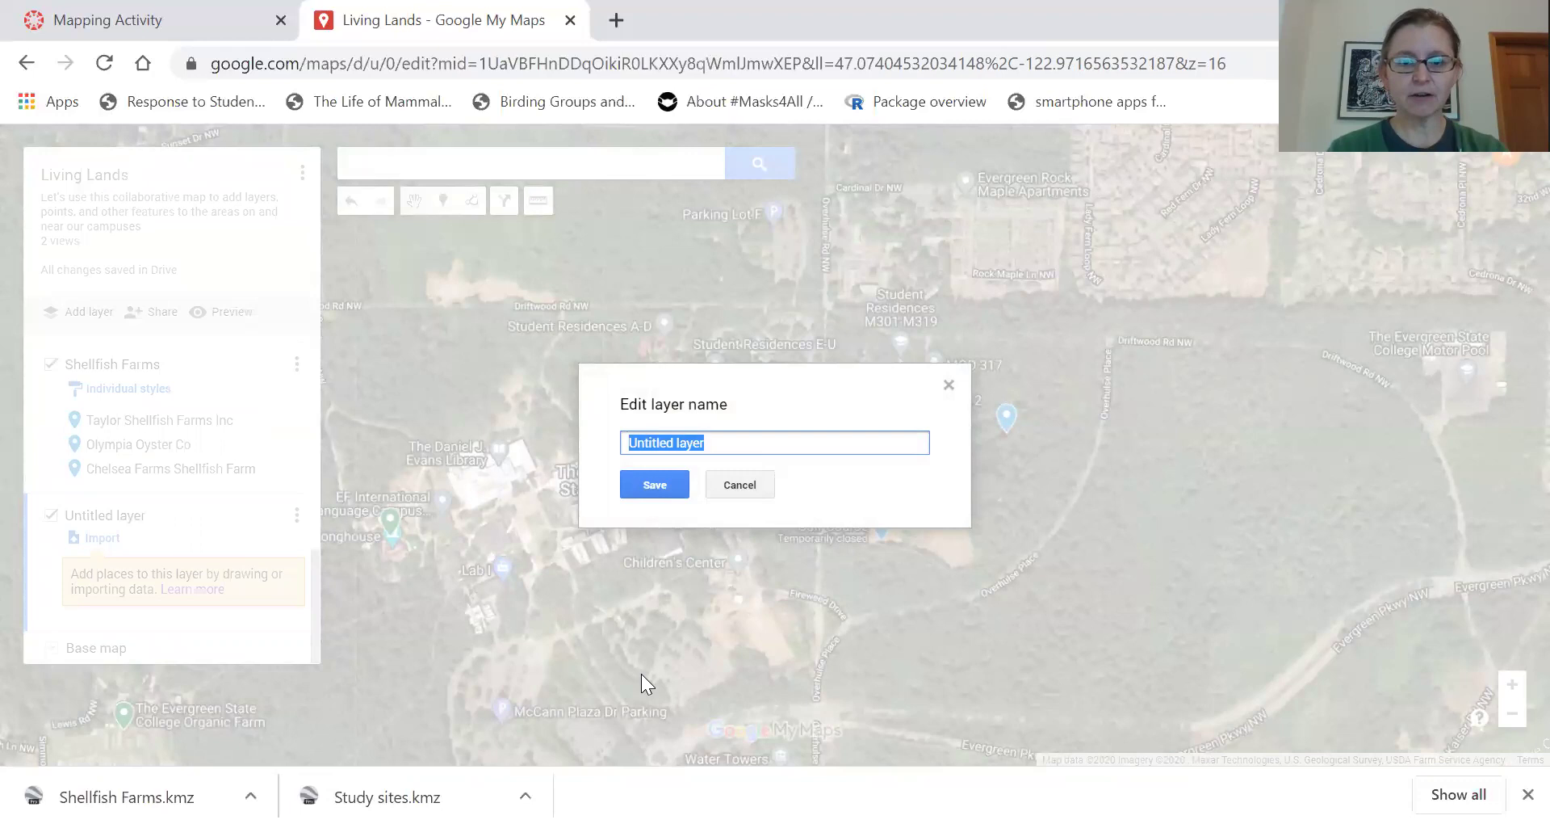
{"action": "type", "text": "Campus Garnde"}
{"action": "key", "text": "BackSpace"}
{"action": "key", "text": "BackSpace"}
{"action": "key", "text": "BackSpace"}
{"action": "type", "text": "dens"}
{"action": "left_click", "coordinate": [643, 493]}
Step: Find the Basket Garden south of the Seminar II buildings and add it to the Campus Gardens layer
{"action": "left_click_drag", "start_coordinate": [594, 611], "coordinate": [760, 537]}
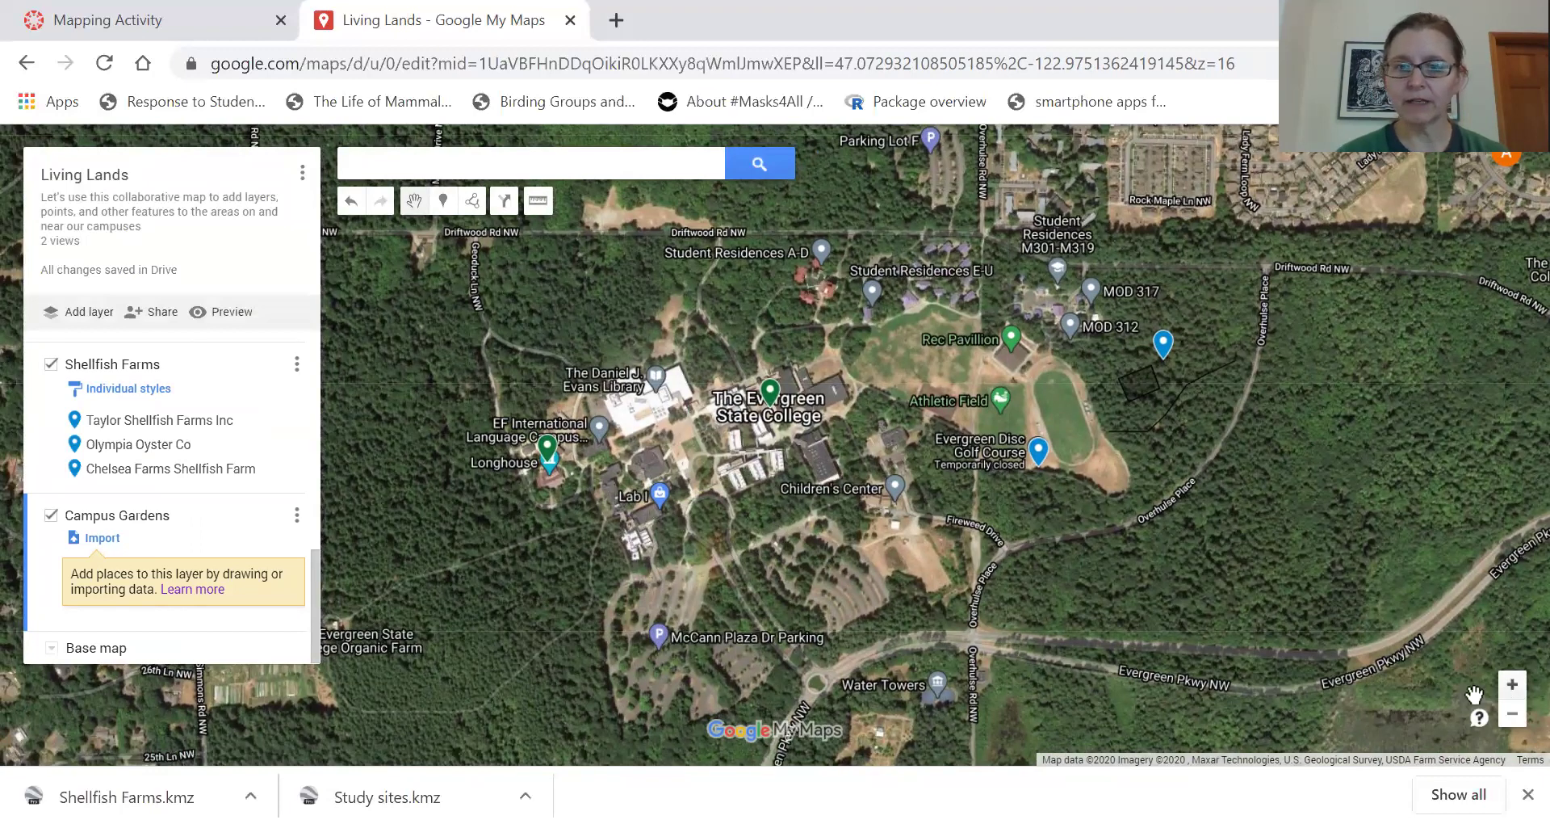
{"action": "left_click", "coordinate": [1512, 684]}
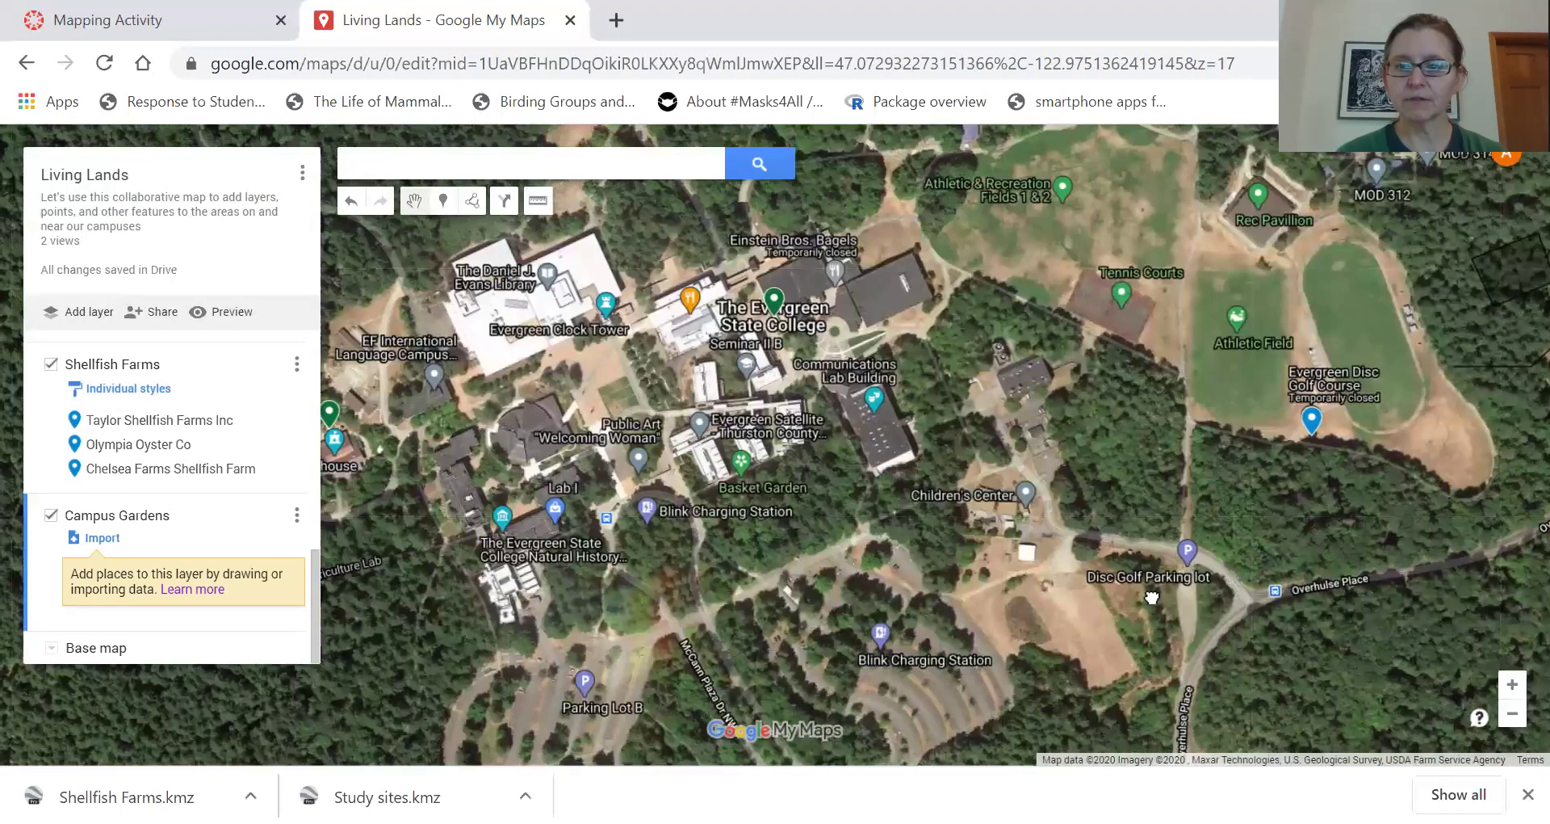
{"action": "left_click_drag", "start_coordinate": [1152, 598], "coordinate": [1248, 554]}
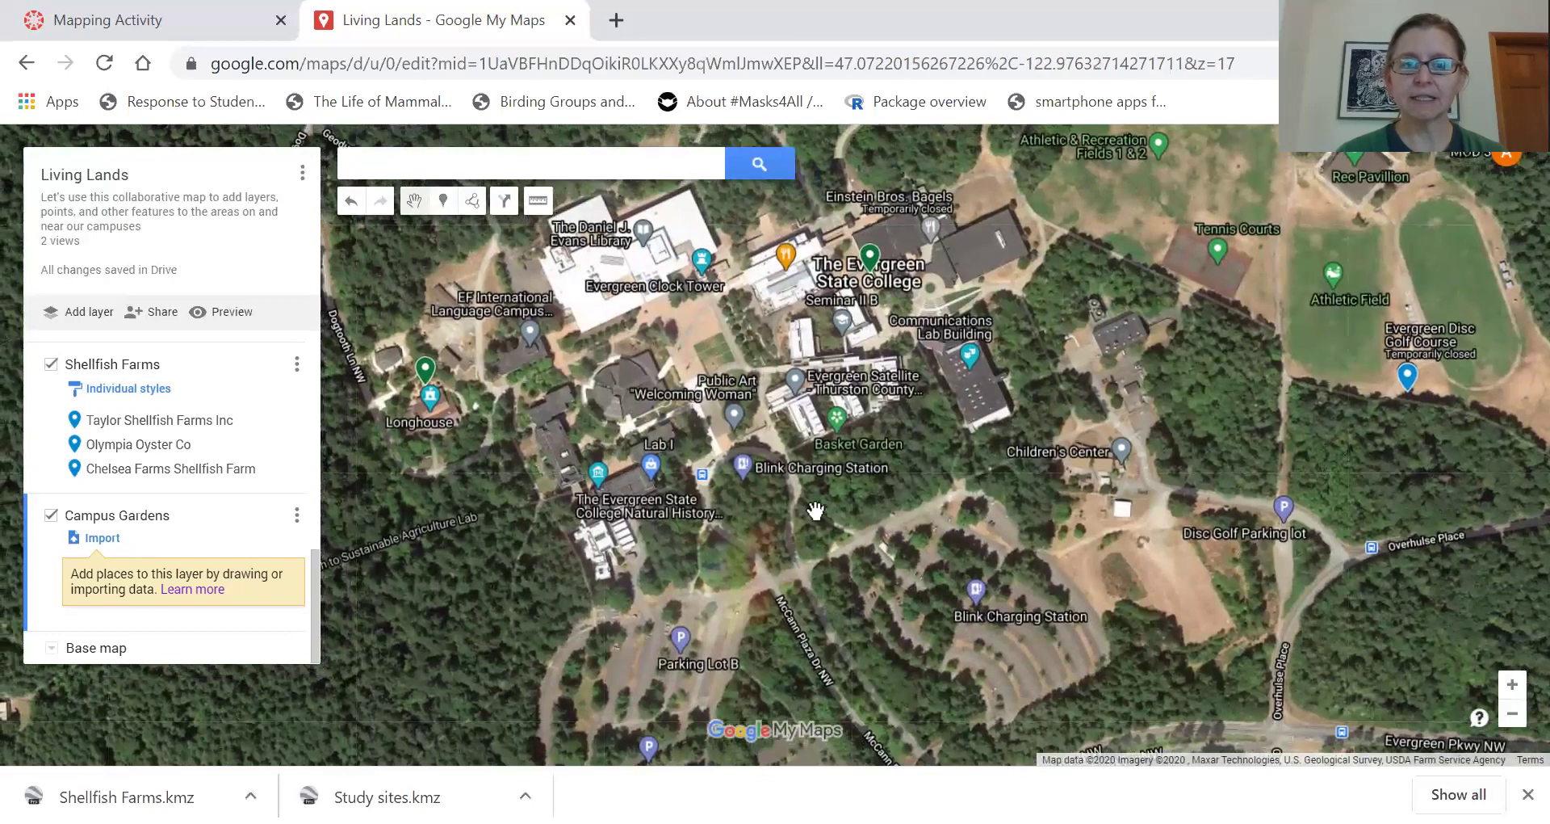
{"action": "left_click", "coordinate": [840, 421]}
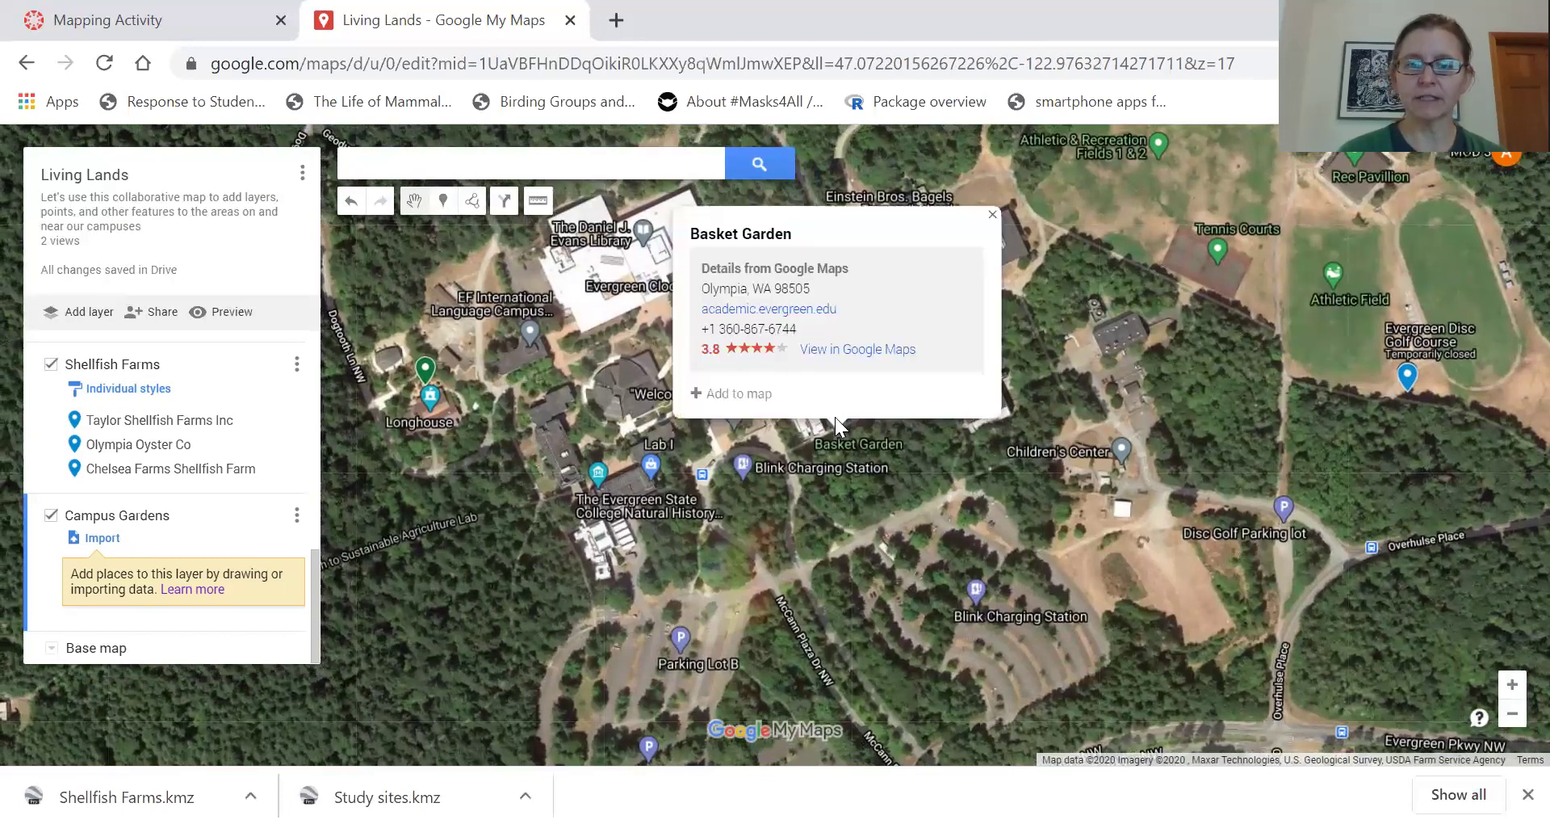
{"action": "left_click", "coordinate": [709, 392]}
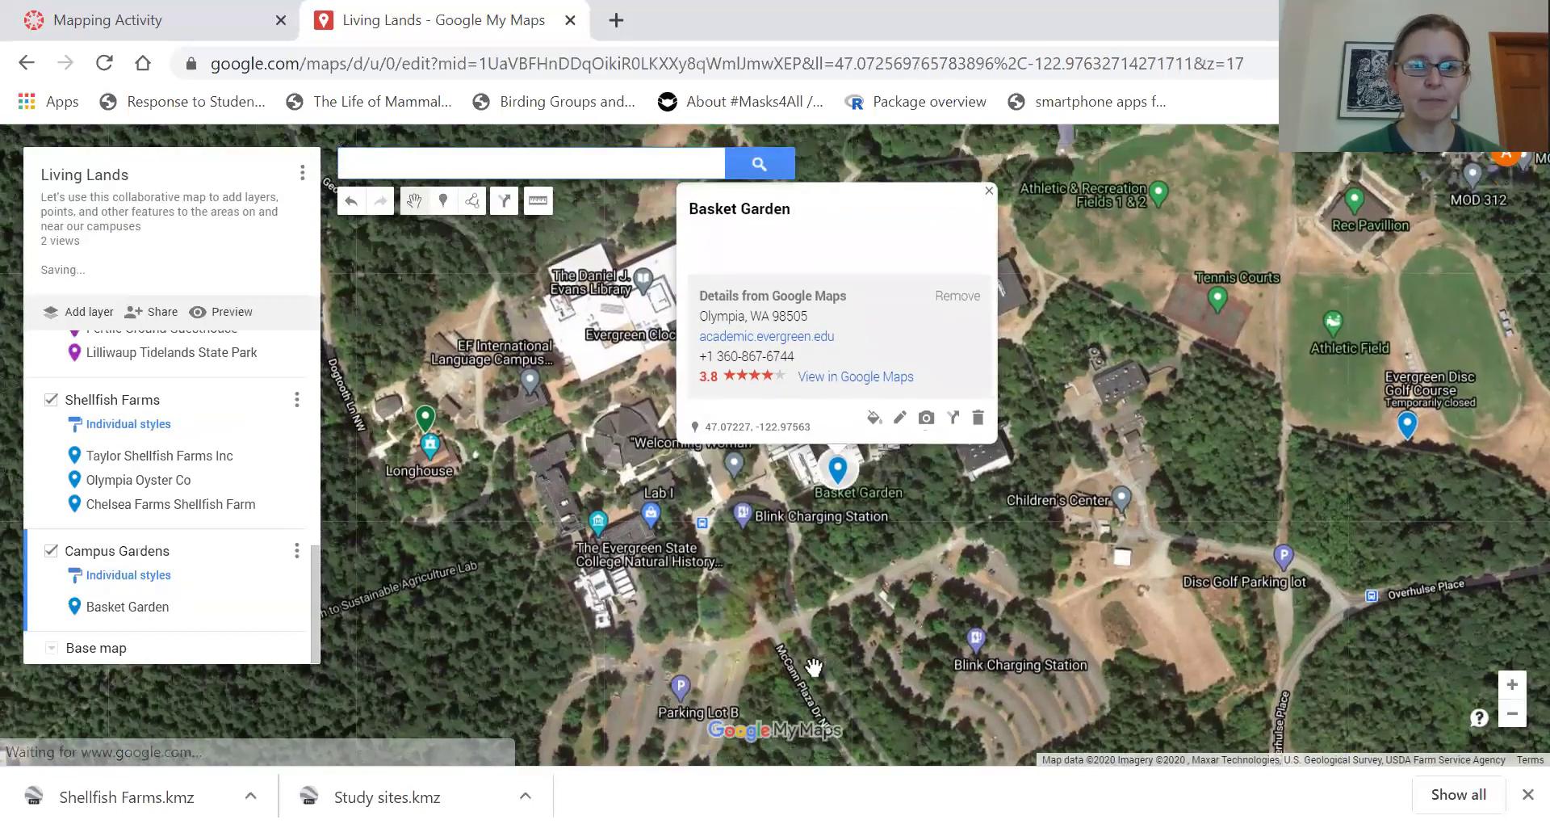
Step: View the Longhouse Ethnobotanical Garden's details, and add the Teaching Gardens place to the Evergreen Points of Interest layer
{"action": "left_click", "coordinate": [426, 418]}
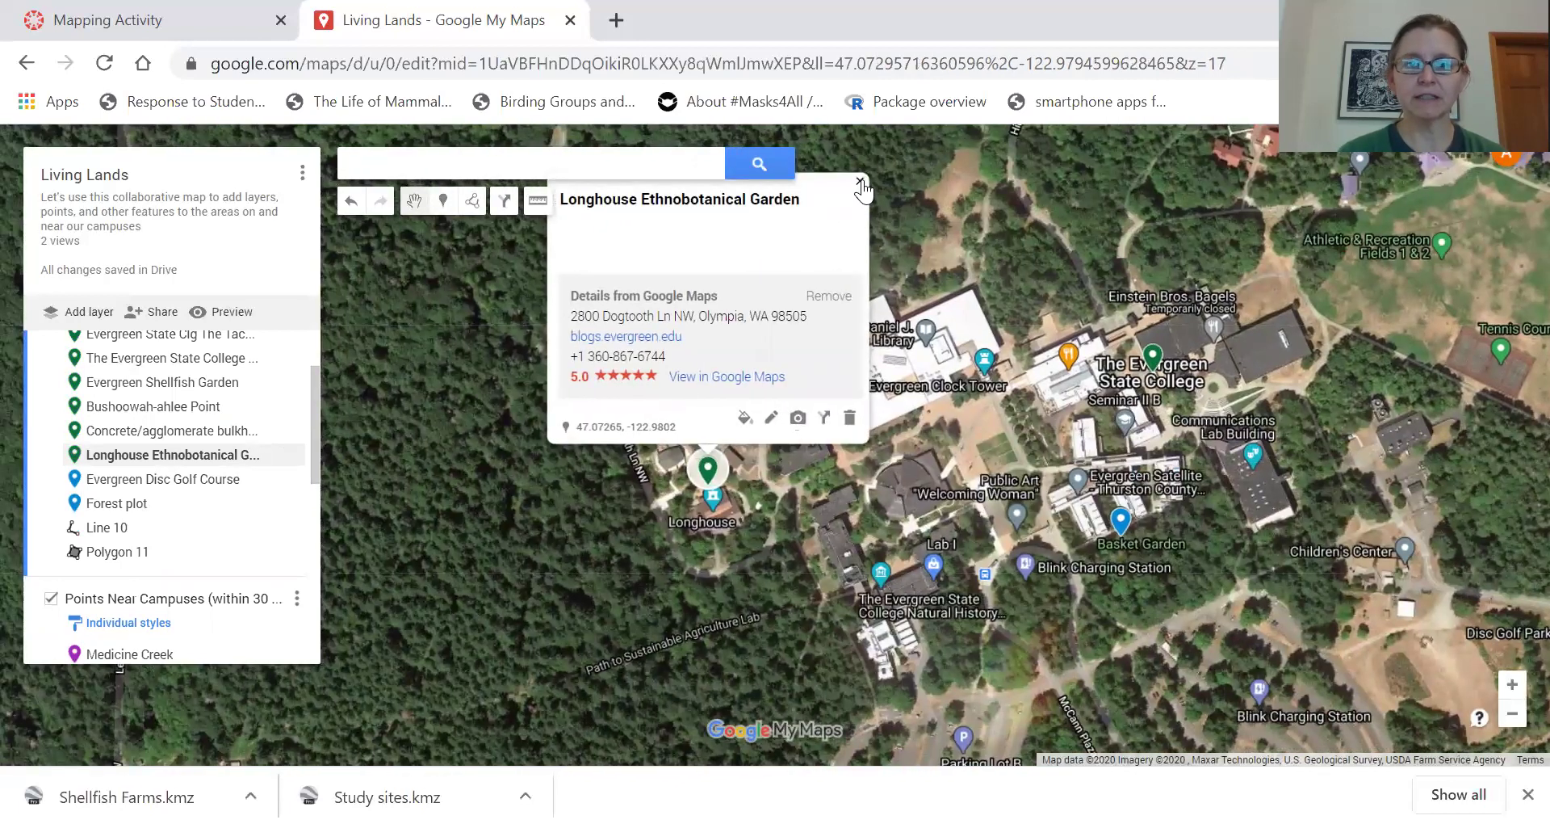
{"action": "left_click", "coordinate": [860, 182]}
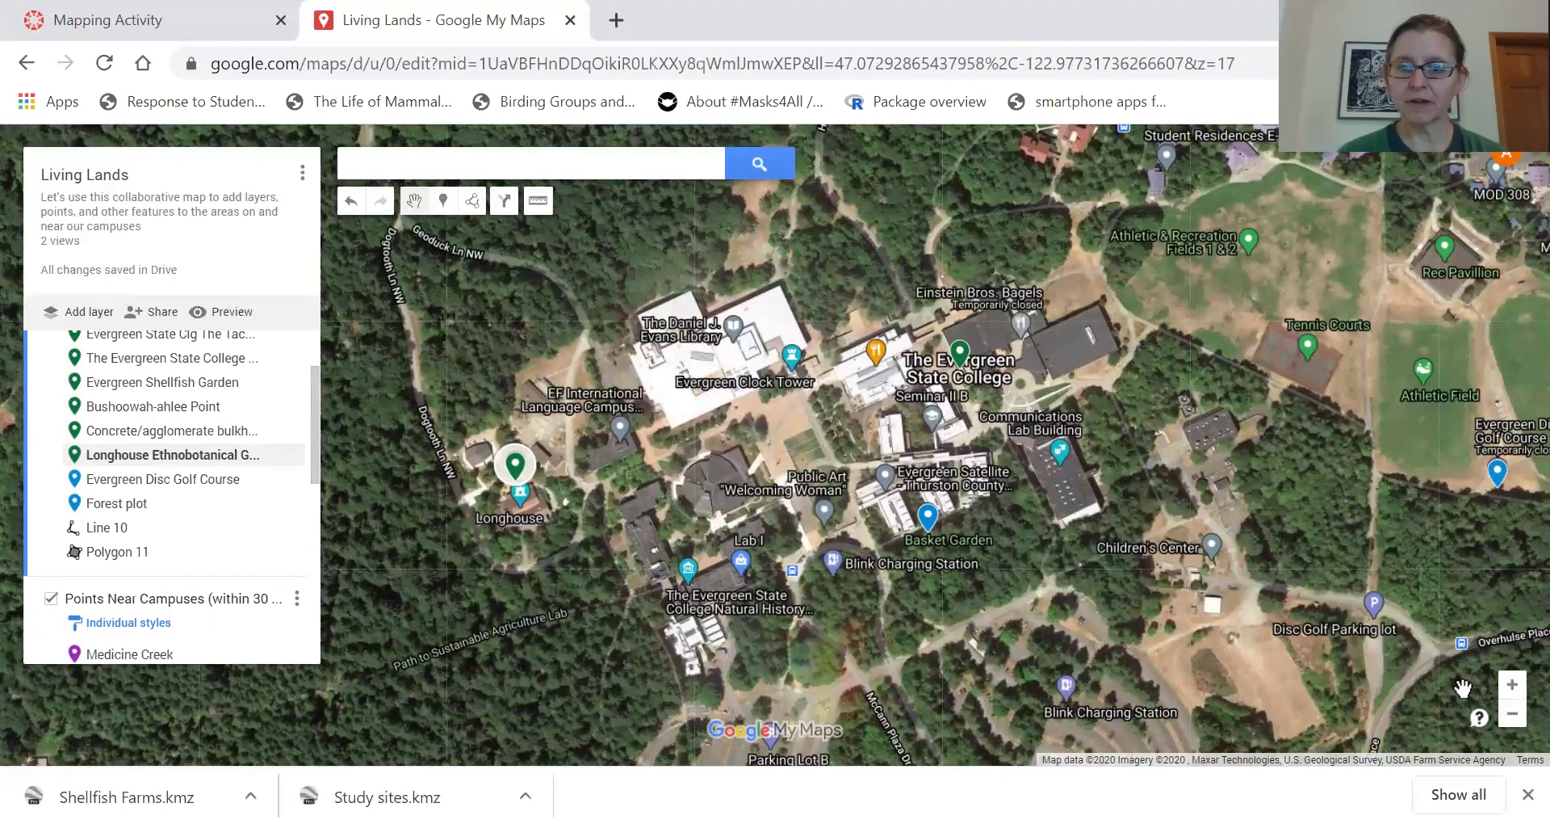
{"action": "left_click", "coordinate": [1513, 685]}
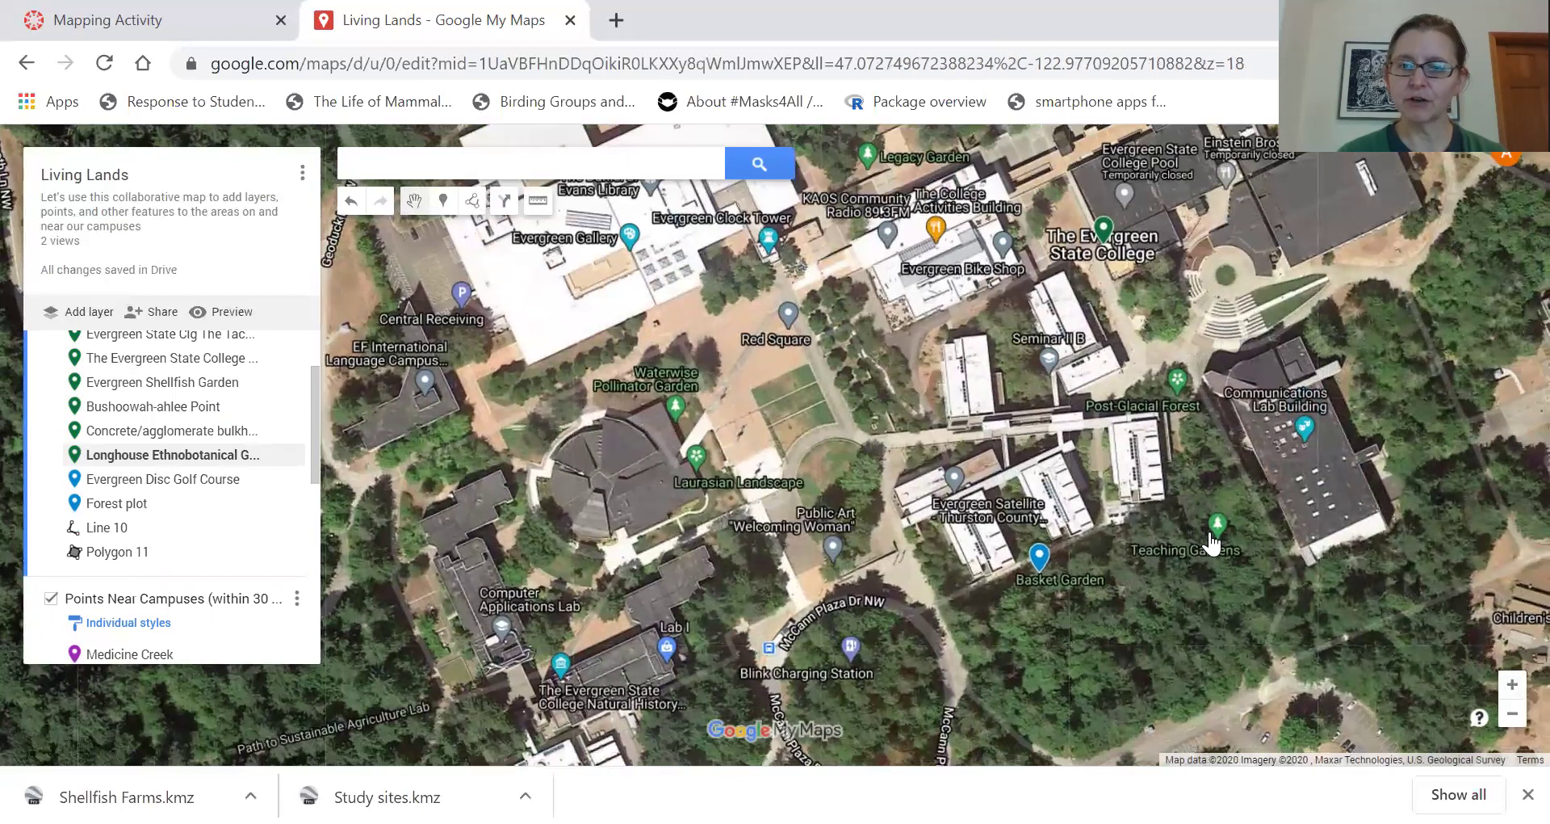
{"action": "left_click", "coordinate": [1218, 525]}
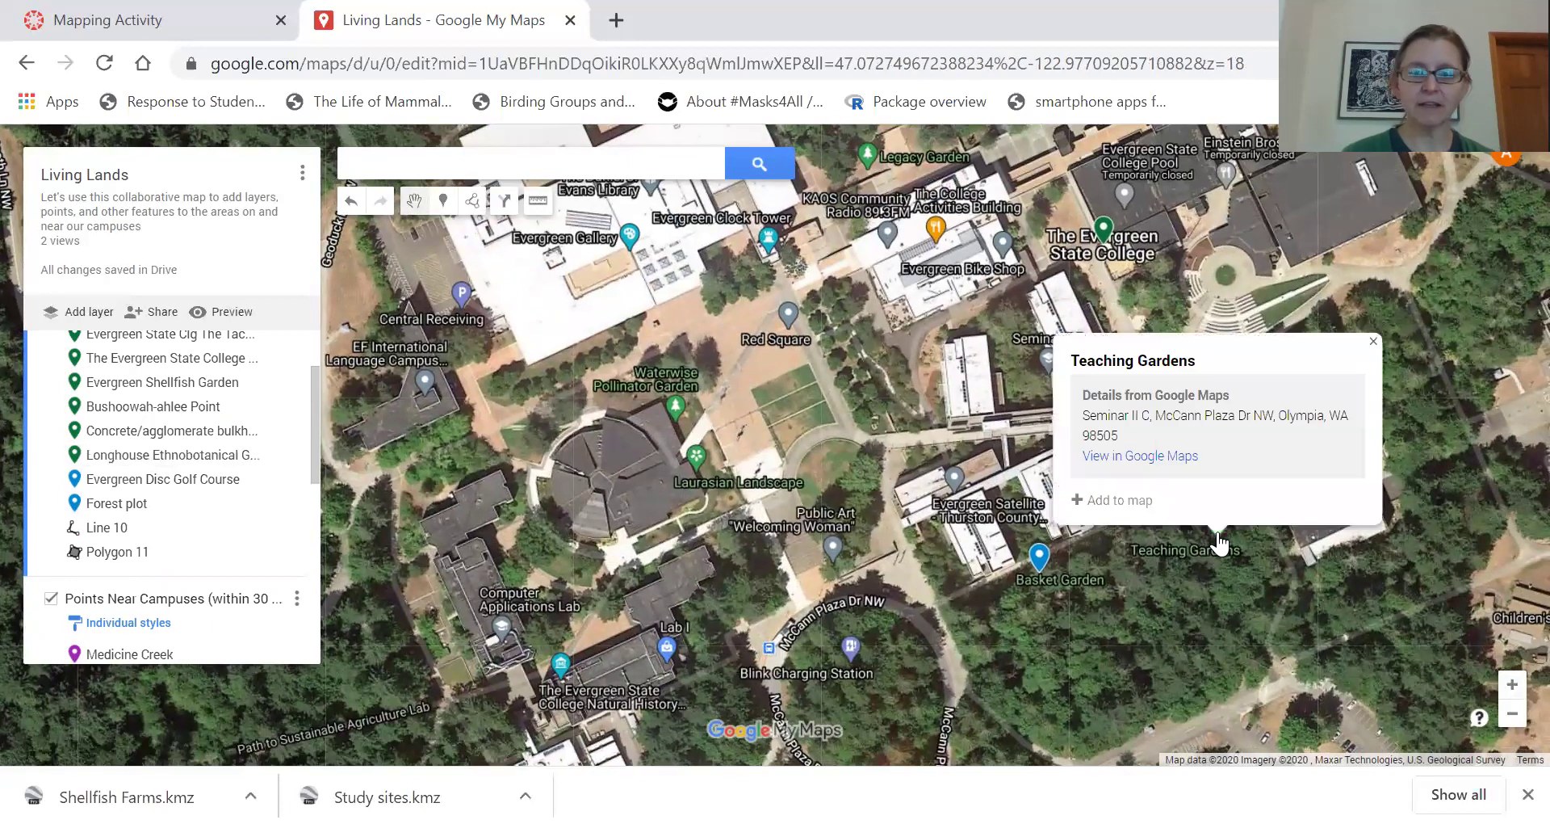
{"action": "left_click", "coordinate": [1115, 500]}
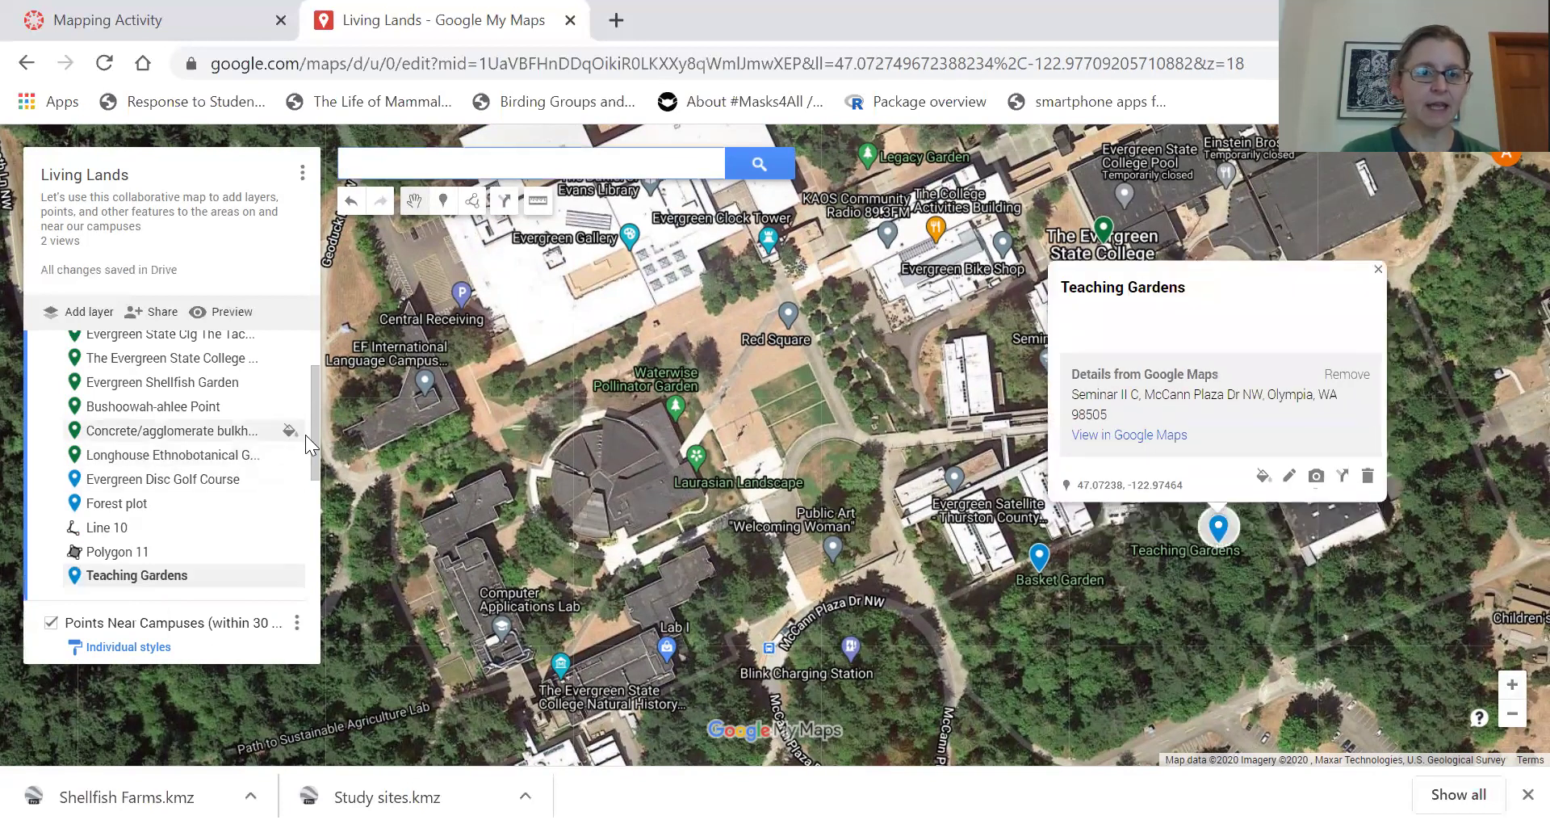
Step: Move Teaching Gardens from the Evergreen Points of Interest layer into the Campus Gardens layer and close its details
{"action": "left_click_drag", "start_coordinate": [316, 441], "coordinate": [314, 518]}
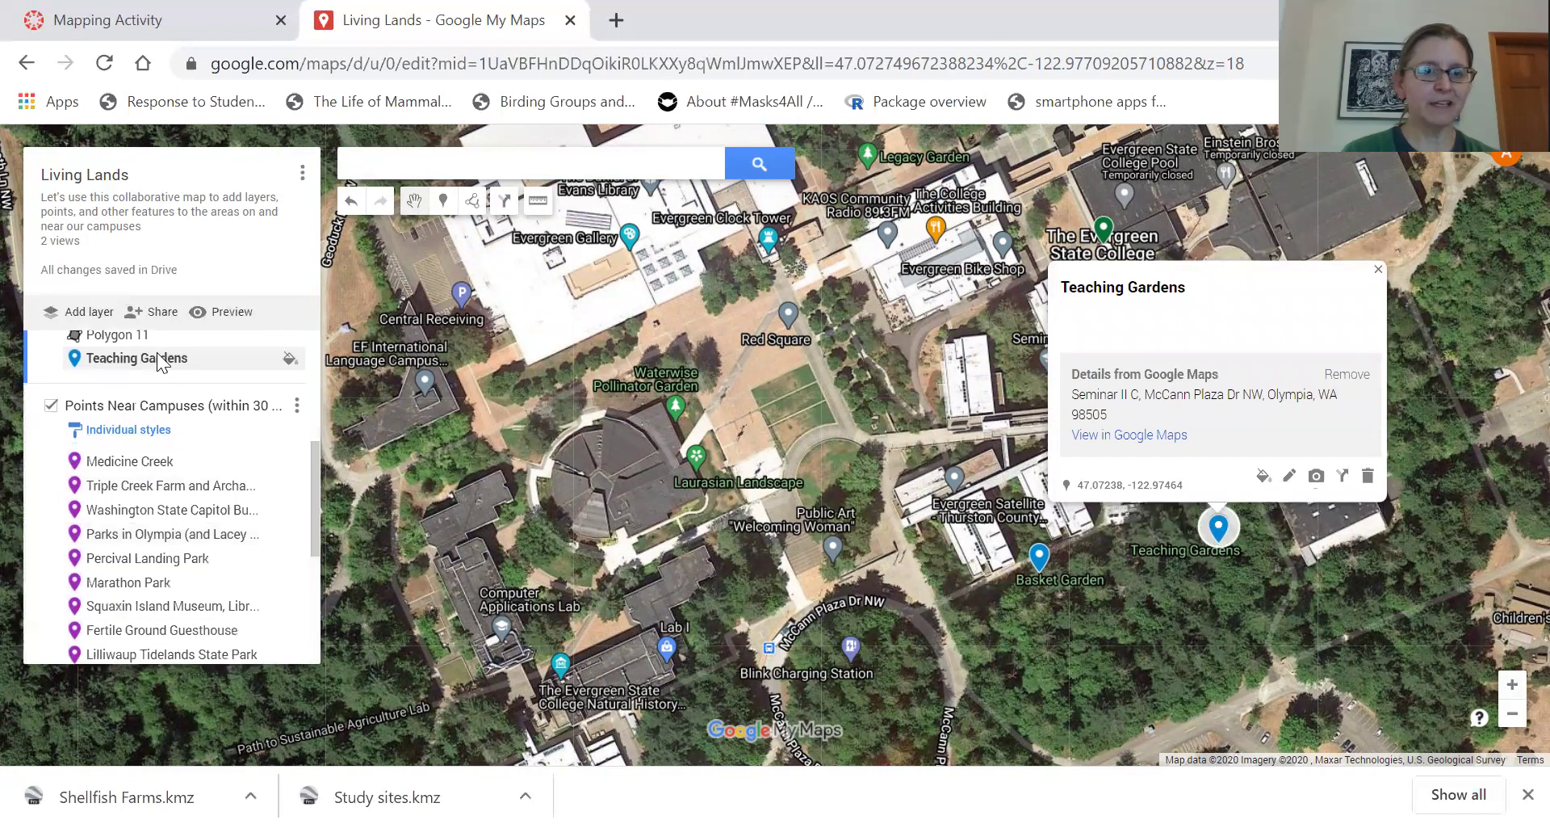
{"action": "left_click_drag", "start_coordinate": [71, 355], "coordinate": [50, 622]}
{"action": "scroll", "coordinate": [50, 621], "scroll_direction": "down", "scroll_amount": 3}
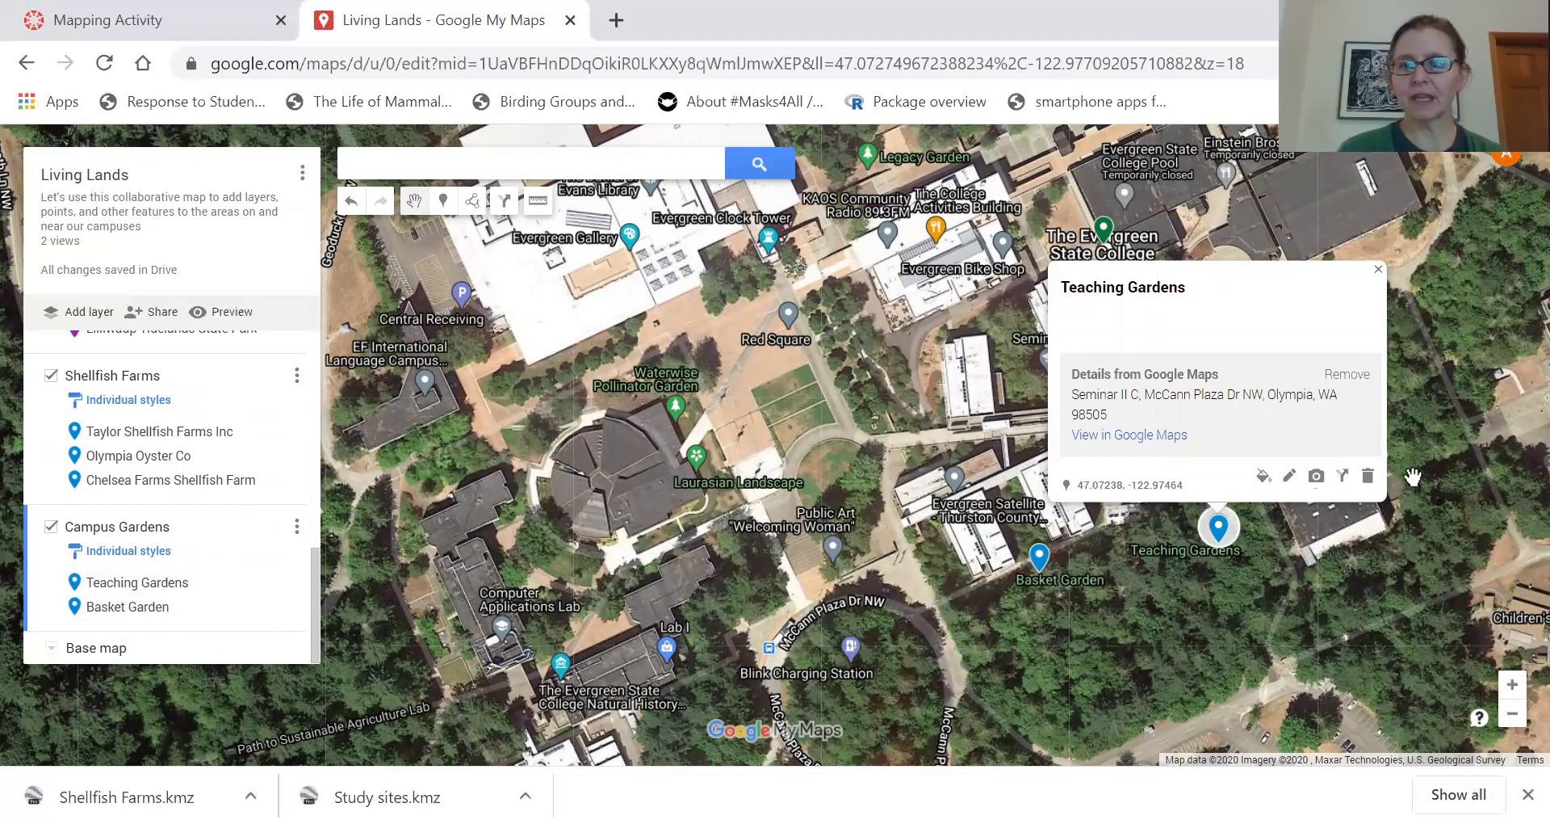
{"action": "left_click_drag", "start_coordinate": [1246, 567], "coordinate": [1004, 671]}
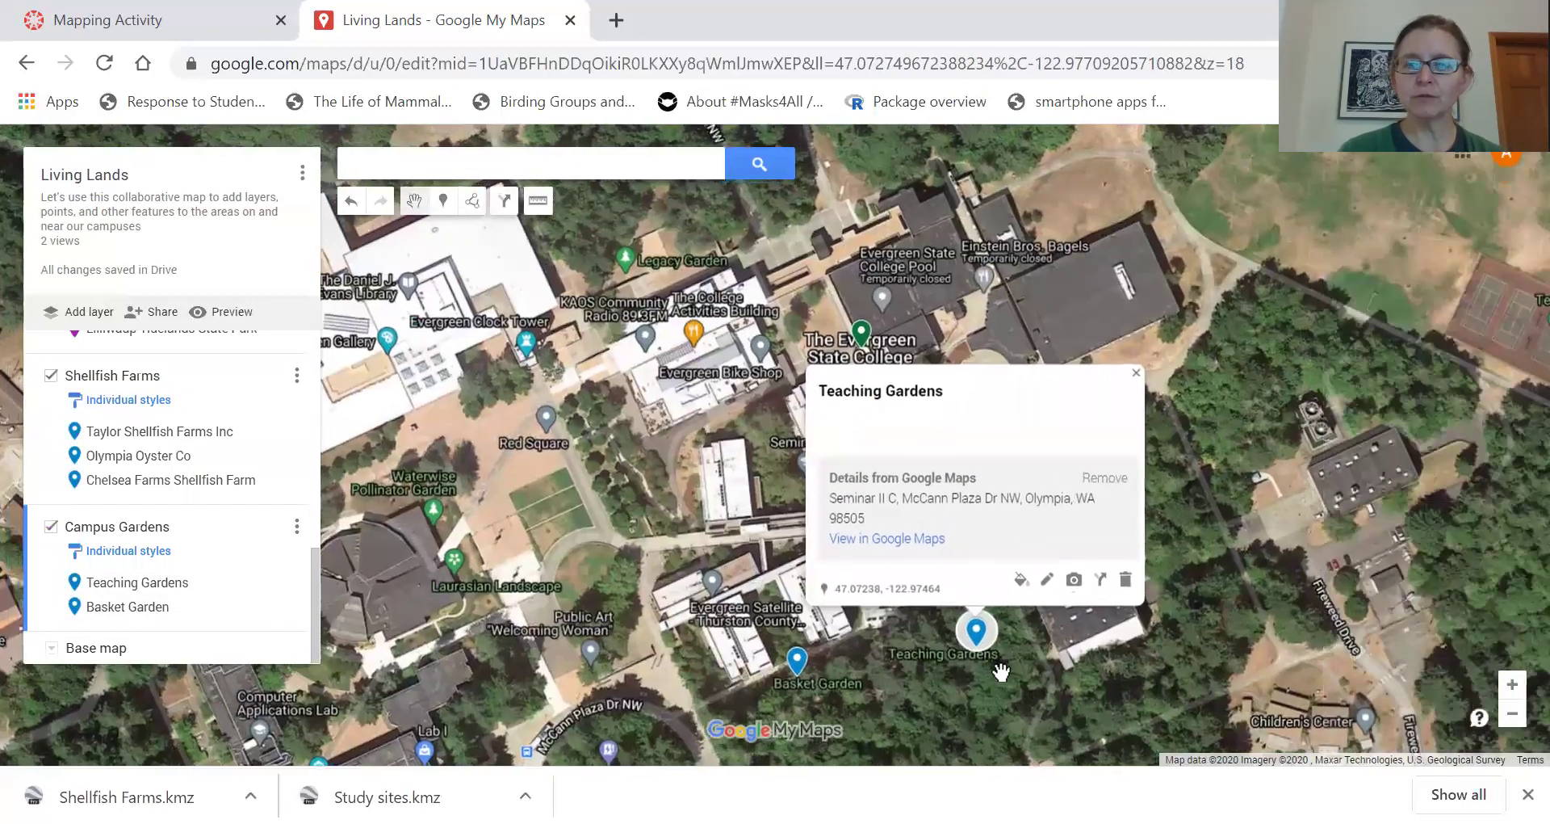
{"action": "left_click", "coordinate": [1137, 373]}
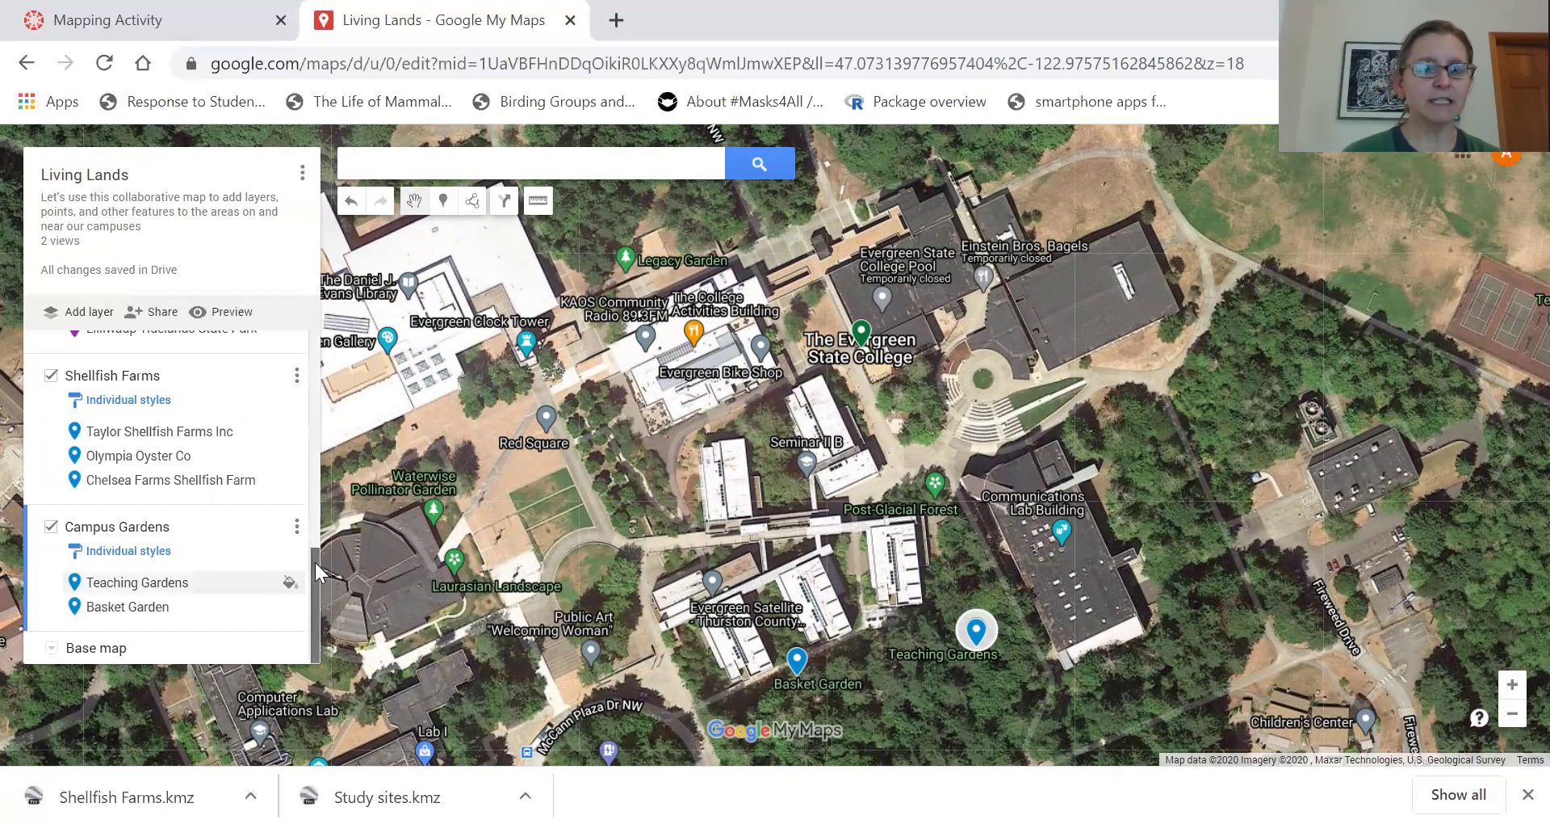
Step: Export only the Campus Gardens layer as a KMZ file and download it
{"action": "left_click_drag", "start_coordinate": [314, 581], "coordinate": [328, 365]}
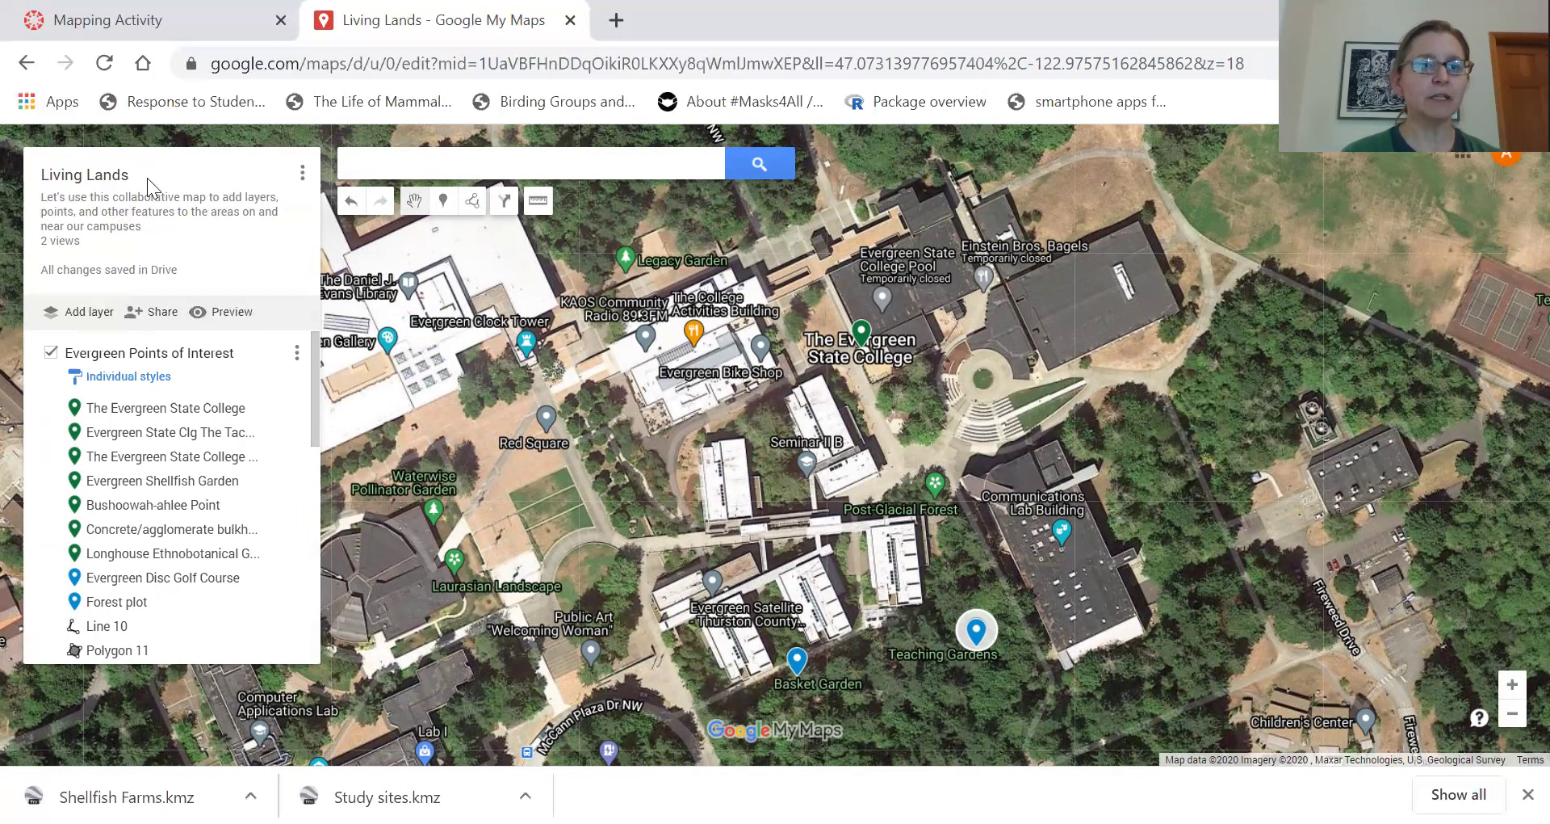
{"action": "left_click", "coordinate": [302, 171]}
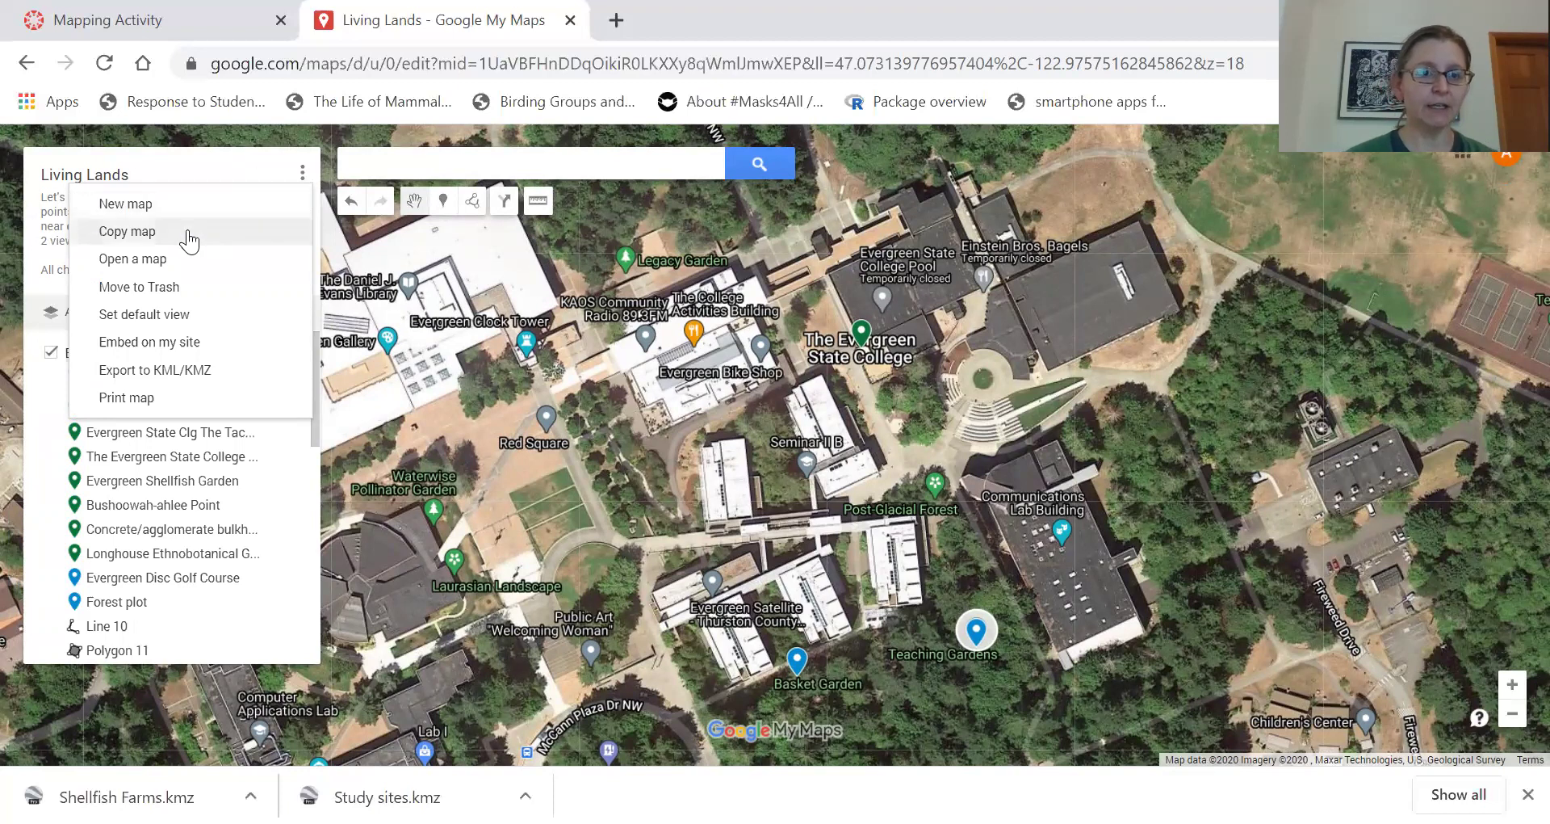
{"action": "left_click", "coordinate": [207, 373]}
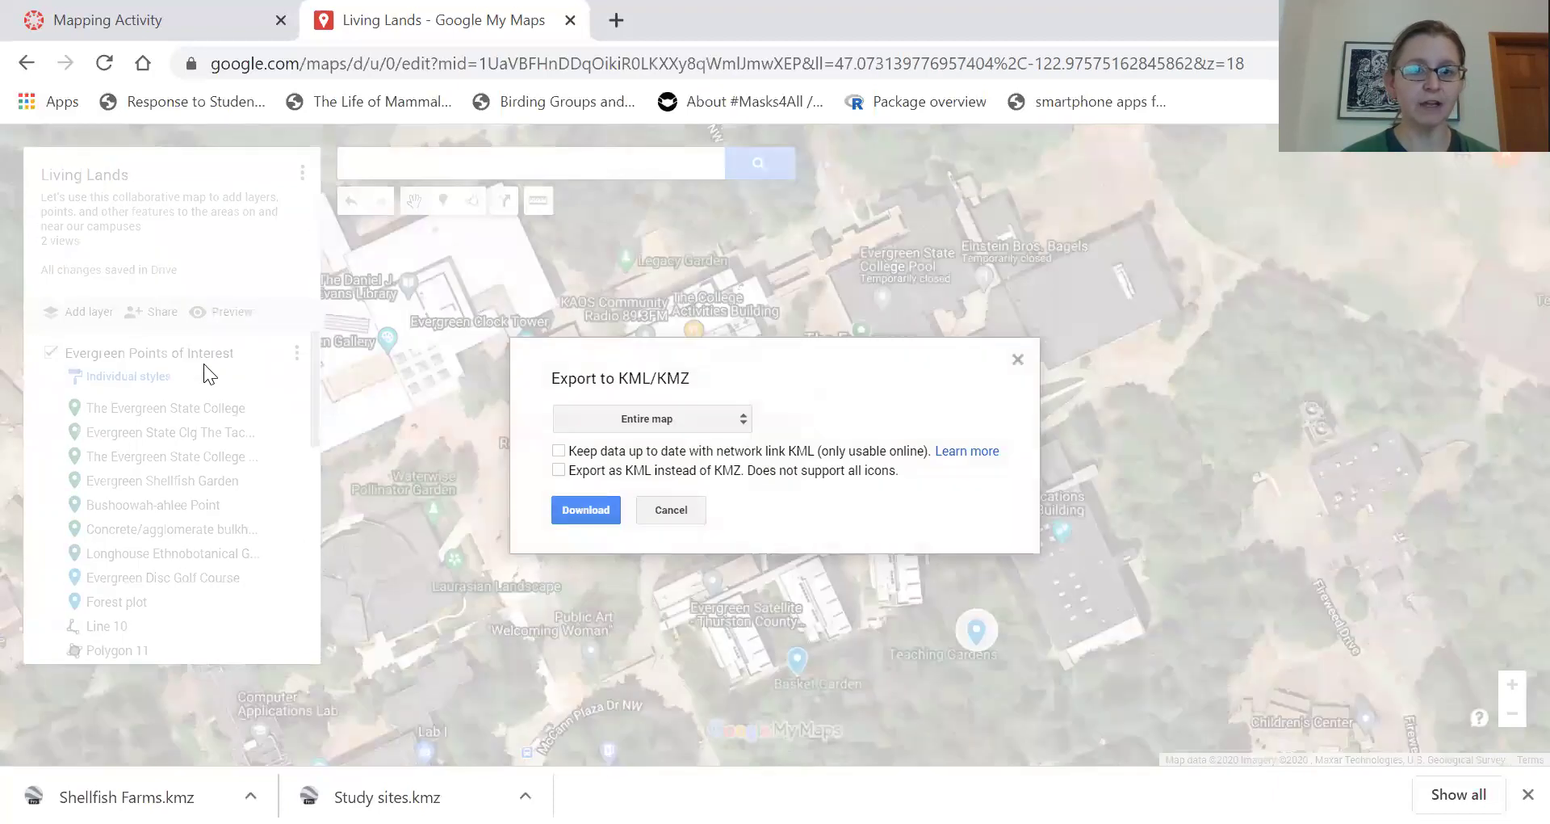
{"action": "left_click", "coordinate": [747, 423]}
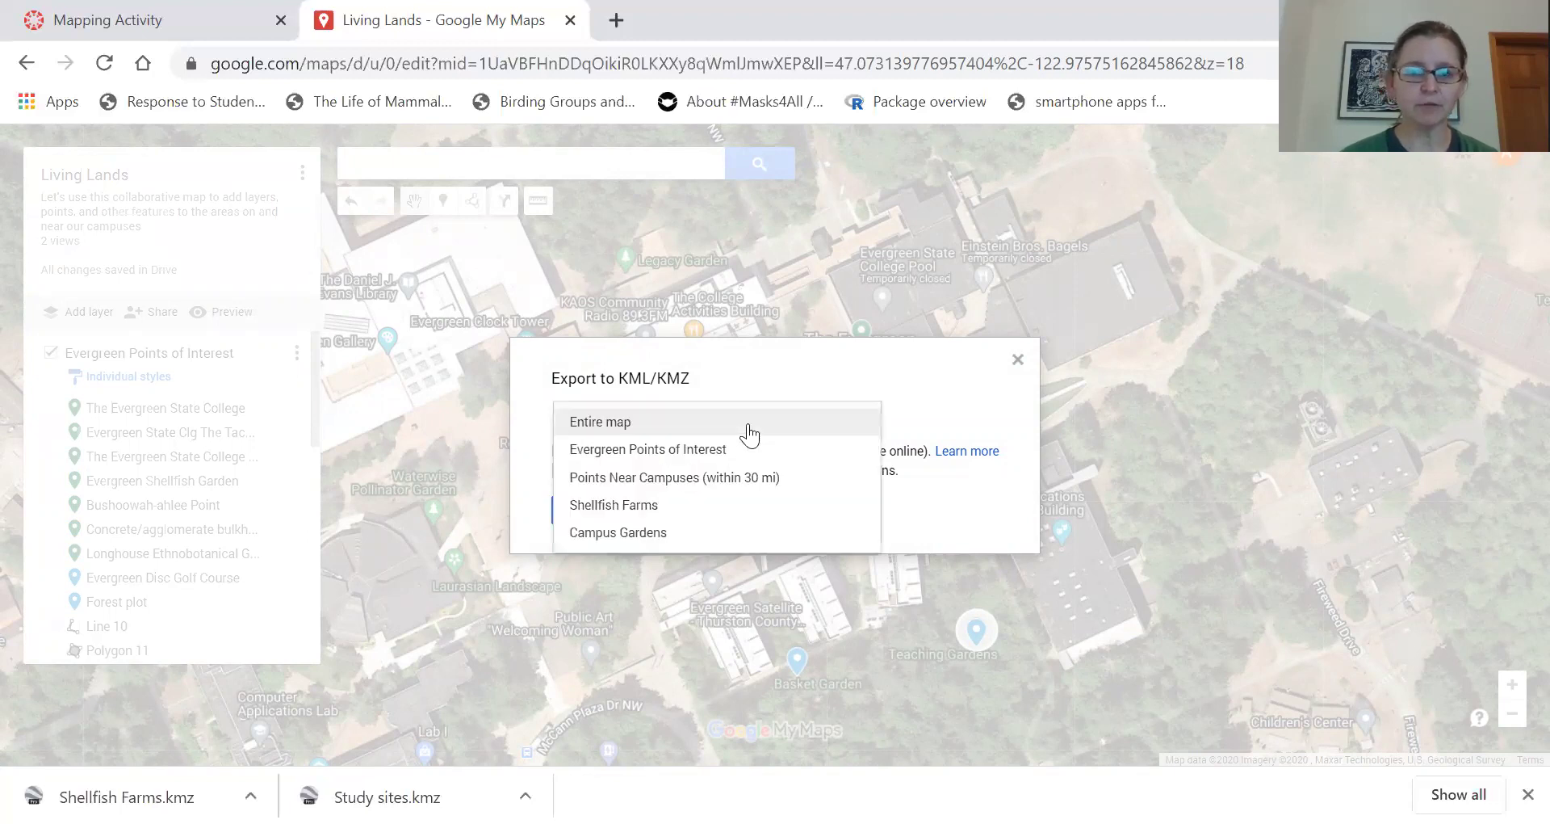
{"action": "left_click", "coordinate": [707, 532]}
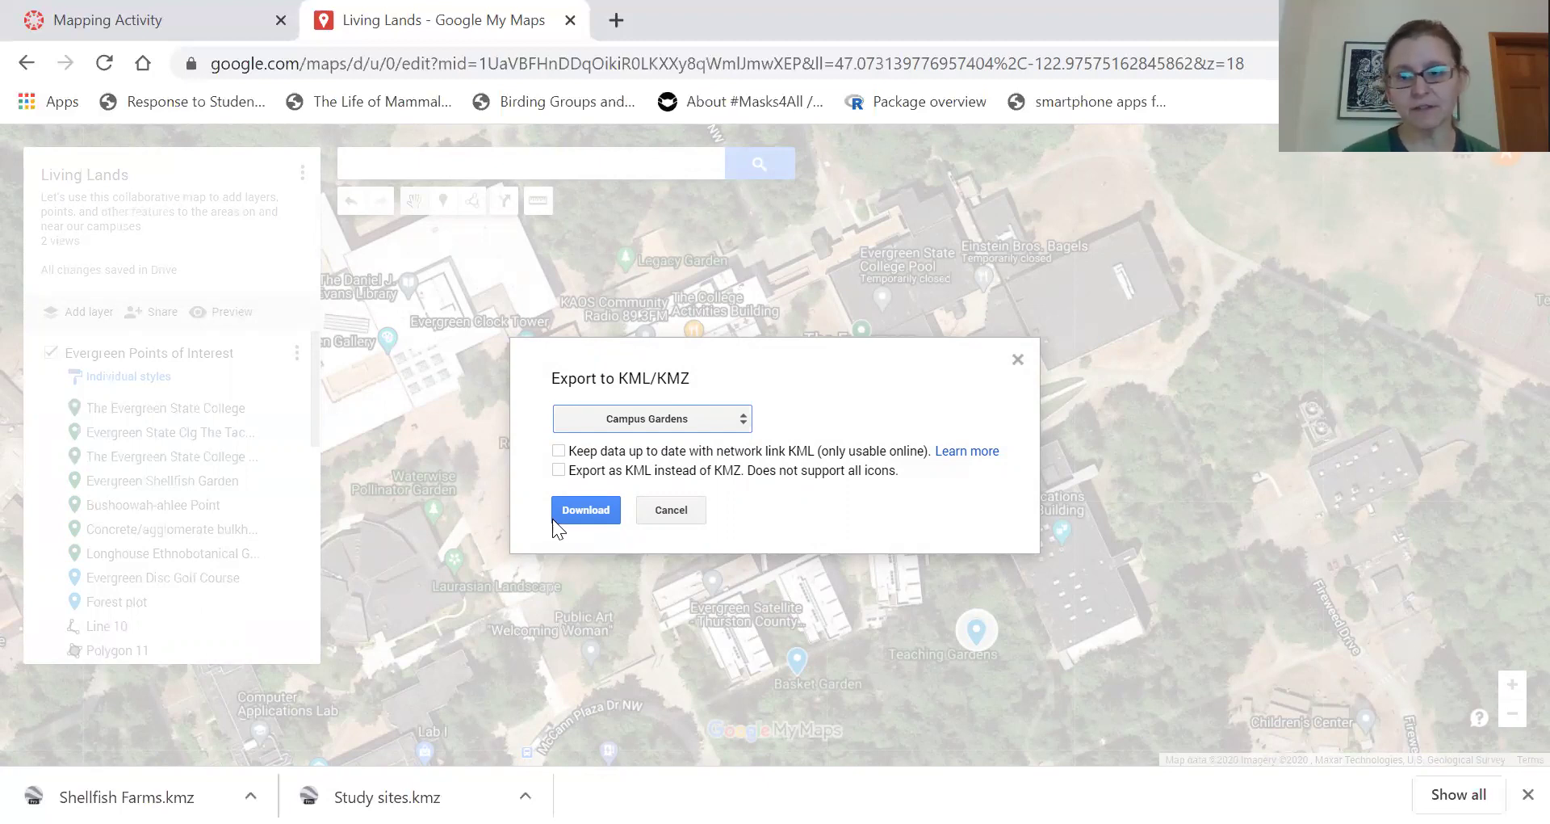
{"action": "left_click", "coordinate": [577, 515]}
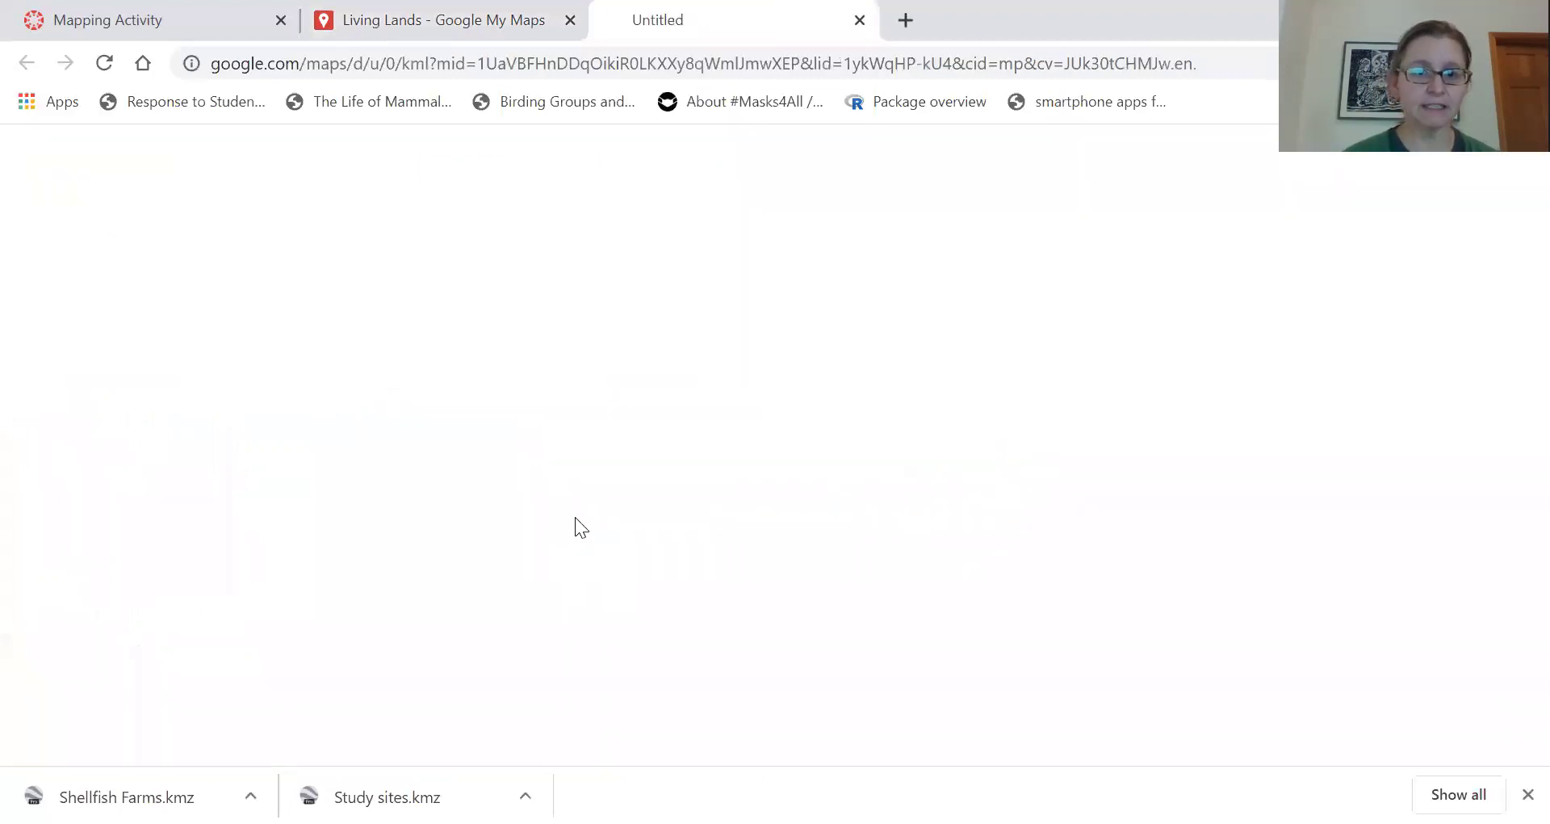